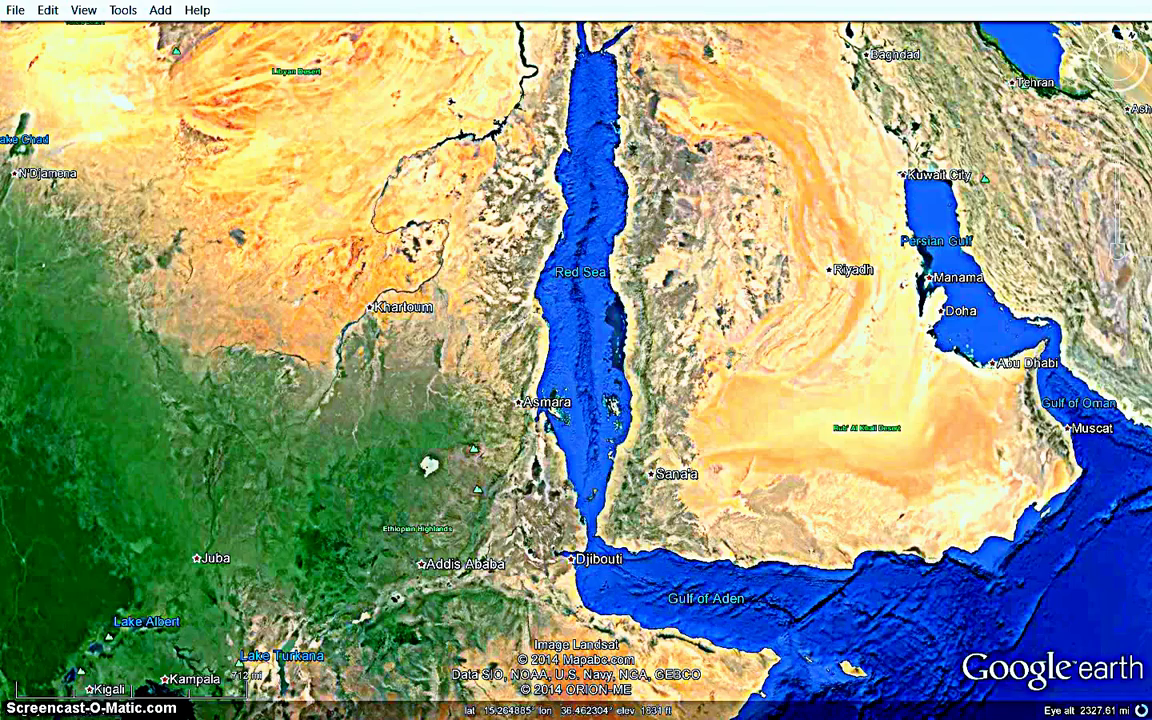
- Examine the Red Sea from a wider view, then the East African rift lakes around Lake Victoria
{"action": "scroll", "coordinate": [456, 370], "scroll_direction": "down", "scroll_amount": 5}
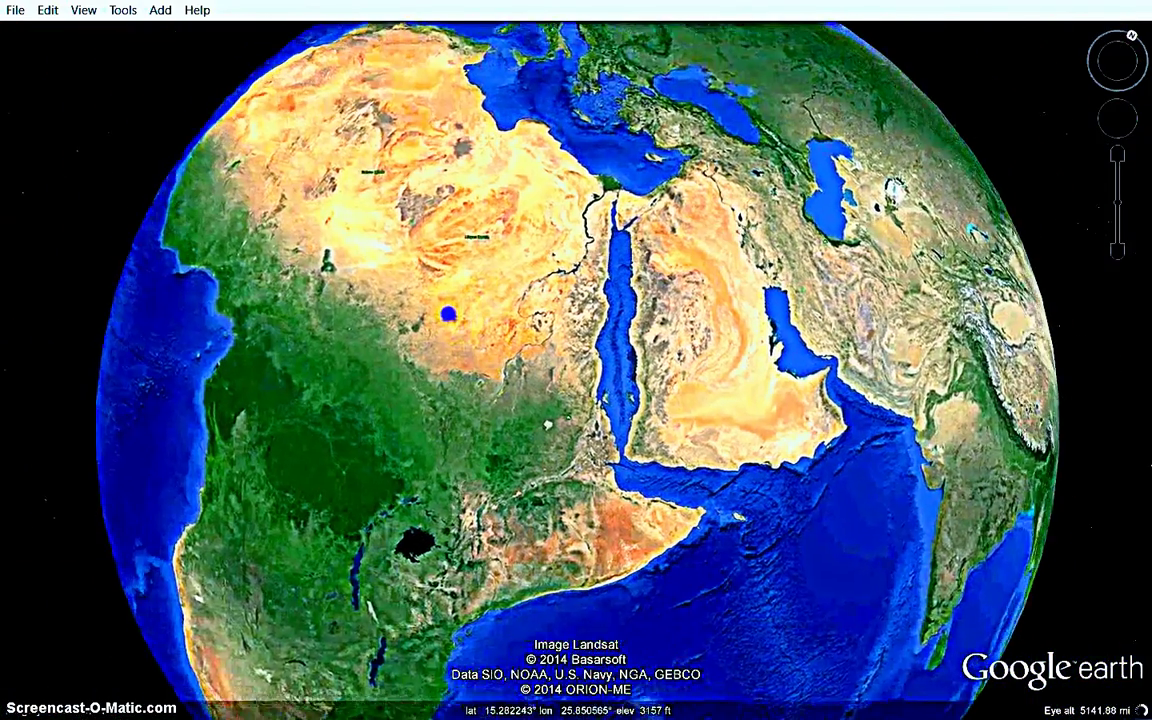
{"action": "left_click_drag", "start_coordinate": [447, 314], "coordinate": [496, 339]}
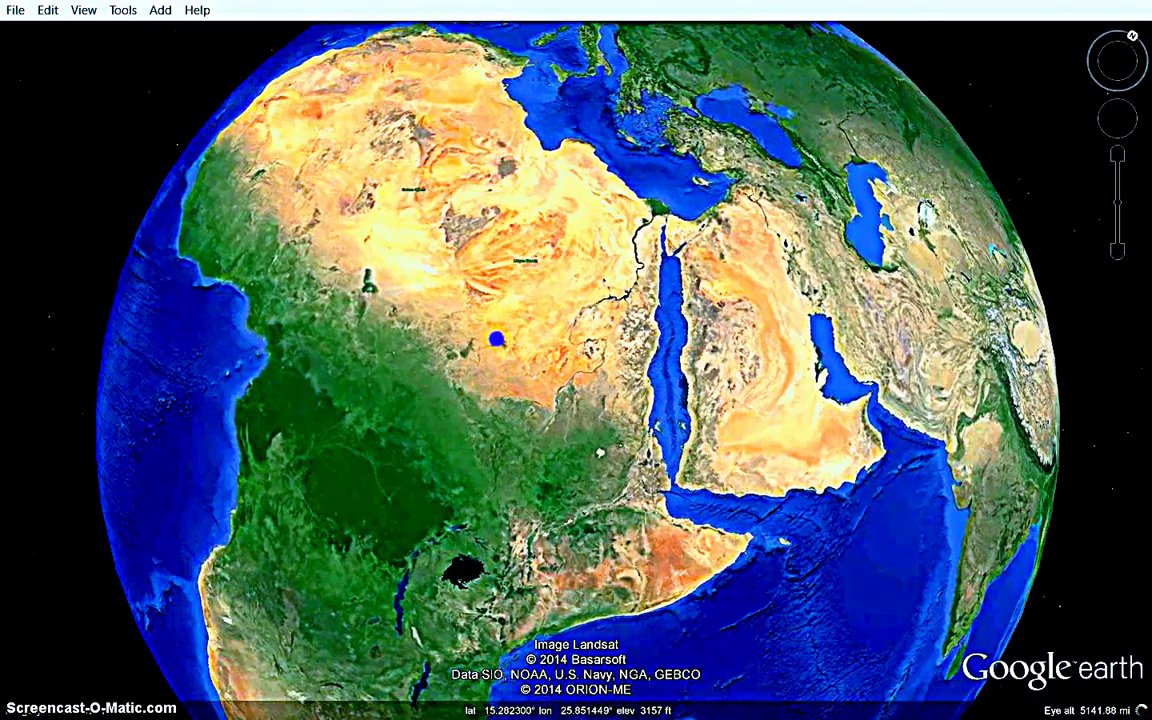
{"action": "left_click_drag", "start_coordinate": [380, 395], "coordinate": [446, 248]}
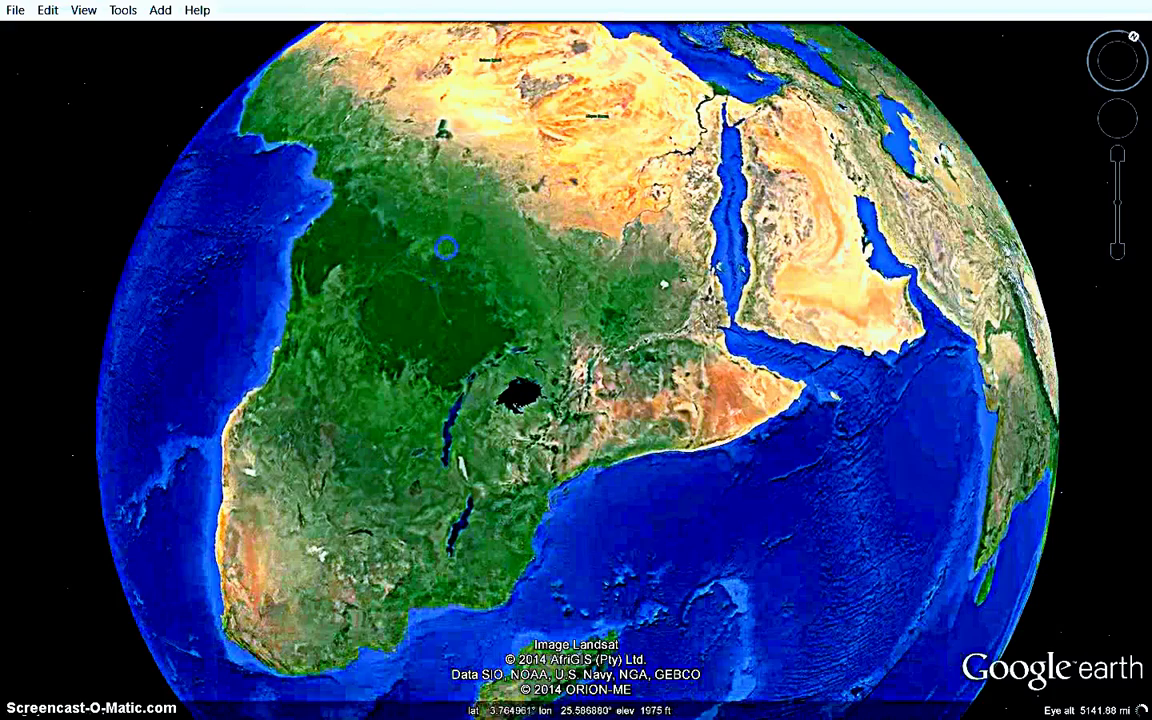
{"action": "double_click", "coordinate": [545, 406]}
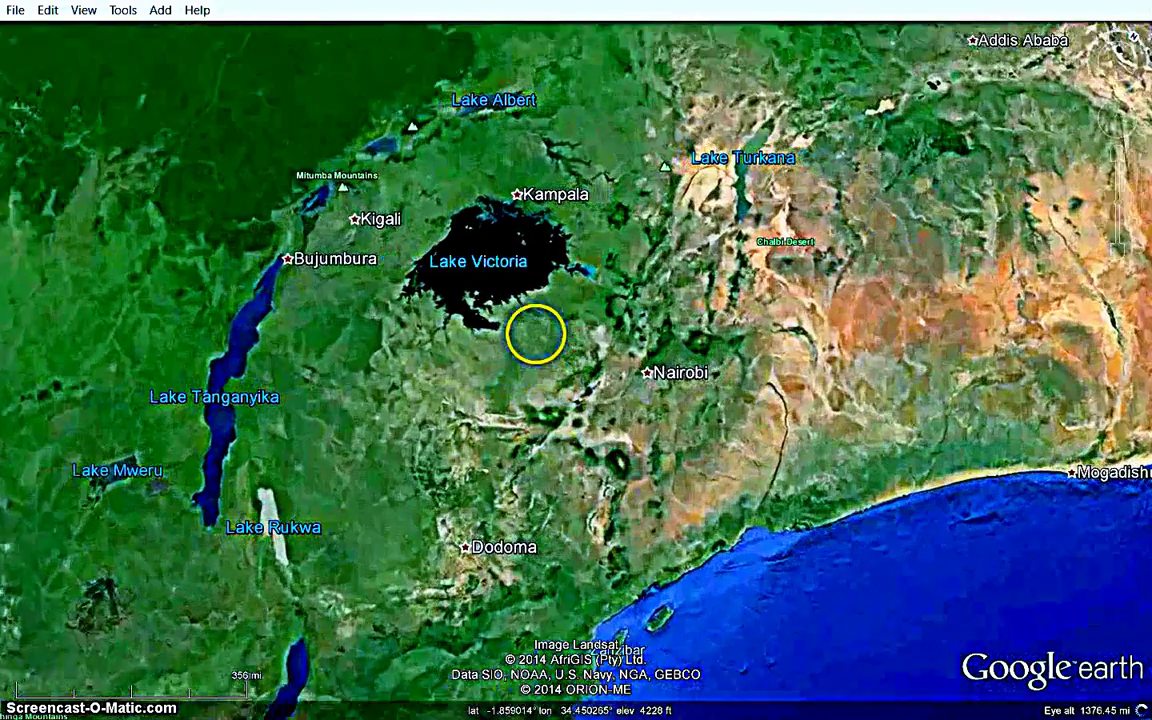
{"action": "left_click_drag", "start_coordinate": [527, 319], "coordinate": [587, 354]}
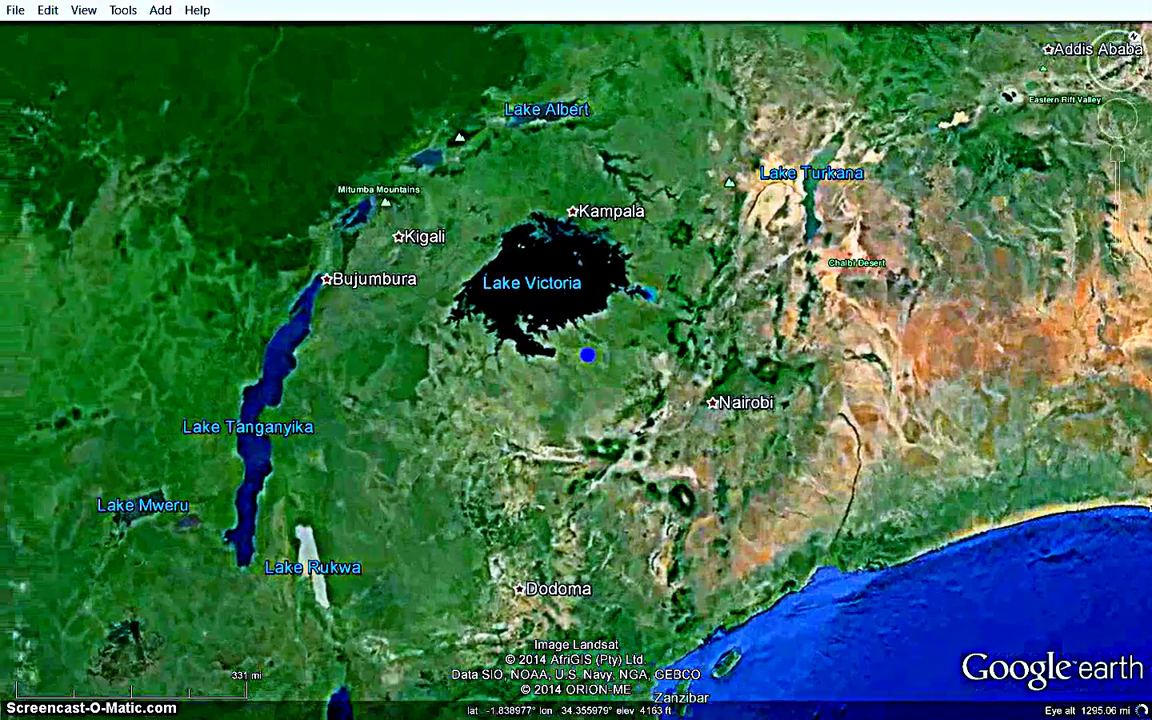
{"action": "mouse_move", "coordinate": [587, 355]}
{"action": "right_mouse_down"}
{"action": "mouse_move", "coordinate": [582, 305]}
{"action": "mouse_move", "coordinate": [560, 265]}
{"action": "right_mouse_up"}
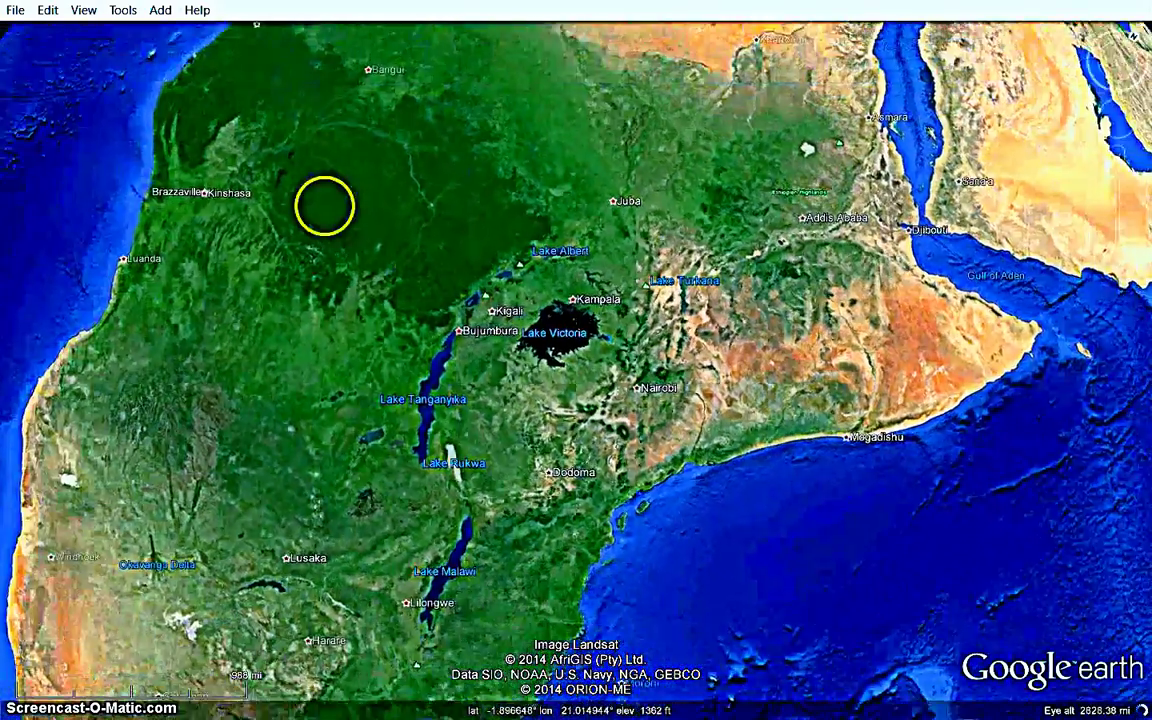
- View the South Atlantic seafloor between Africa and South America, rotated closer to north-up, and look closely at the mid-ocean ridge
{"action": "mouse_move", "coordinate": [289, 160]}
{"action": "left_mouse_down"}
{"action": "mouse_move", "coordinate": [640, 327]}
{"action": "mouse_move", "coordinate": [743, 347]}
{"action": "left_mouse_up"}
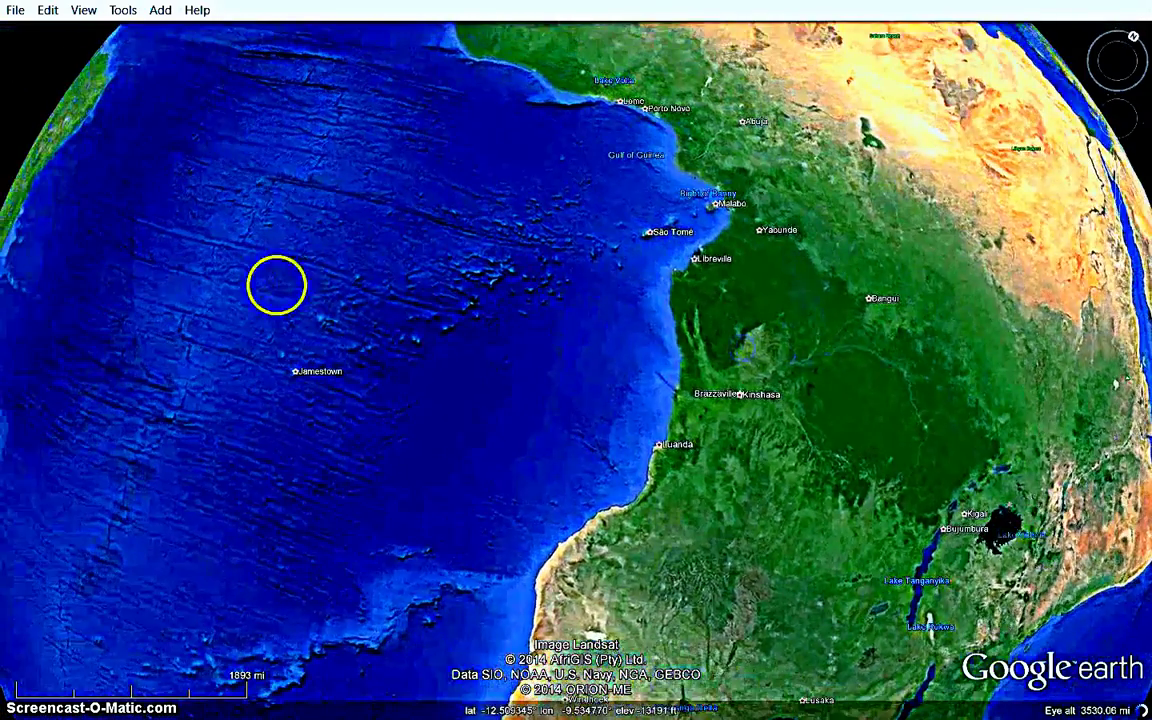
{"action": "left_click_drag", "start_coordinate": [275, 283], "coordinate": [471, 304]}
{"action": "left_click_drag", "start_coordinate": [192, 188], "coordinate": [232, 283]}
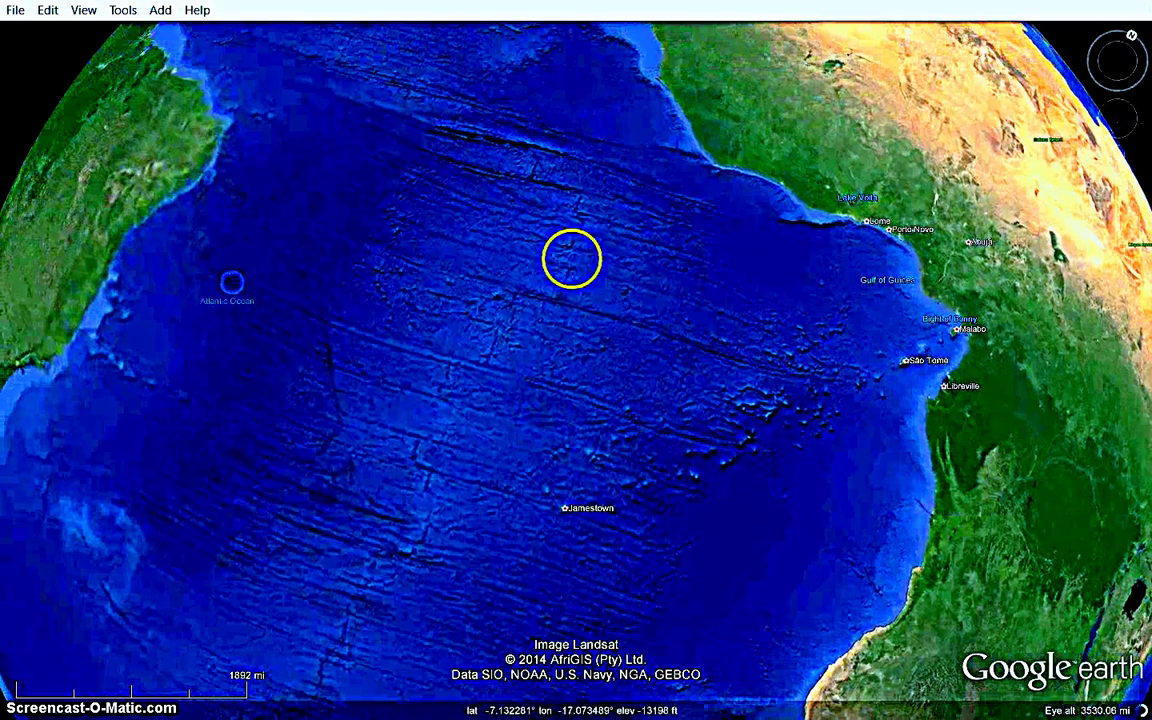
{"action": "mouse_move", "coordinate": [1138, 28]}
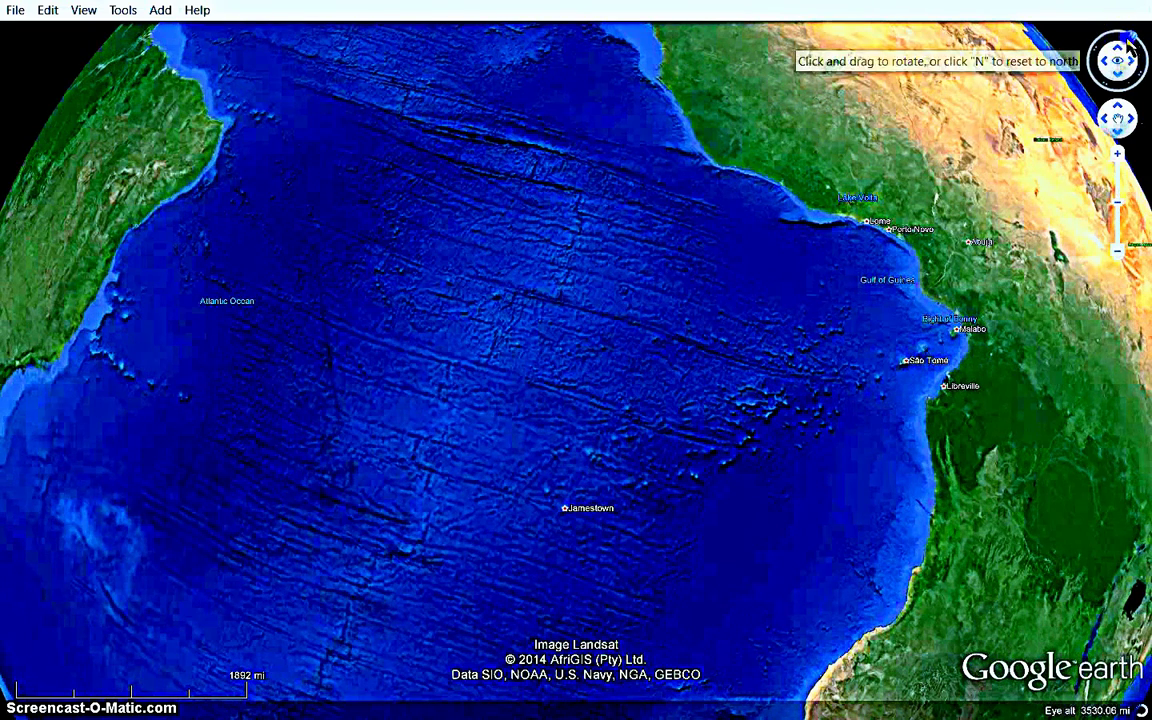
{"action": "left_click", "coordinate": [1115, 46]}
{"action": "left_click_drag", "start_coordinate": [1113, 40], "coordinate": [1126, 38]}
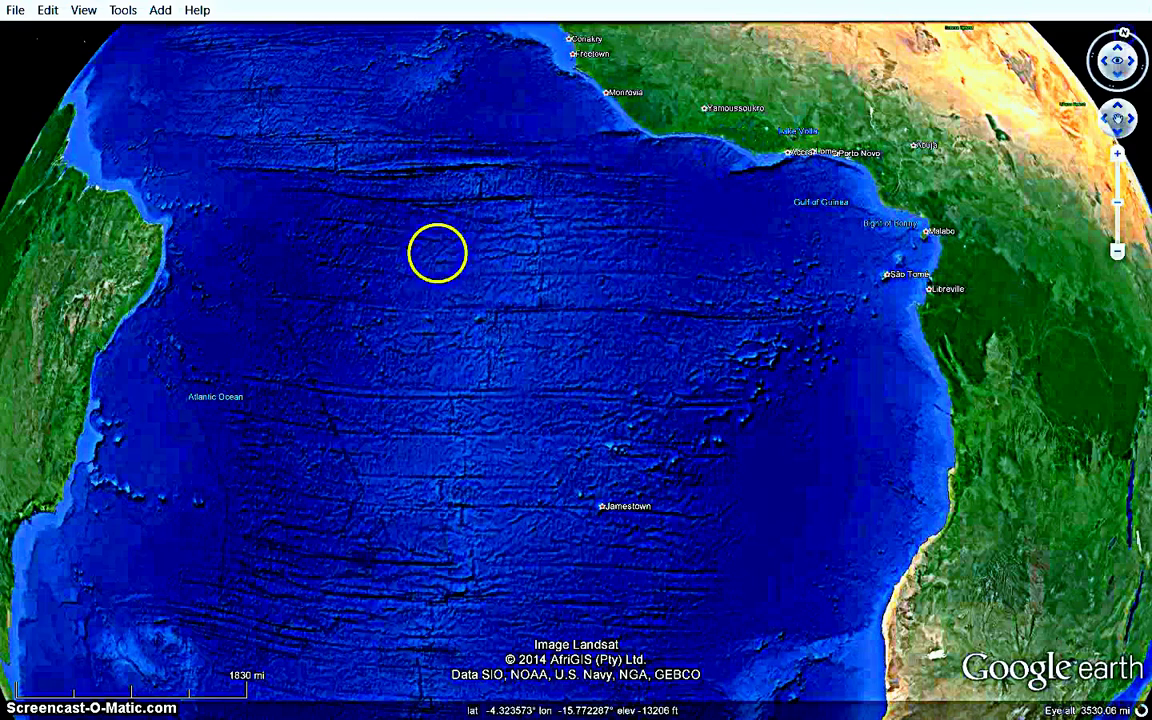
{"action": "double_click", "coordinate": [518, 336]}
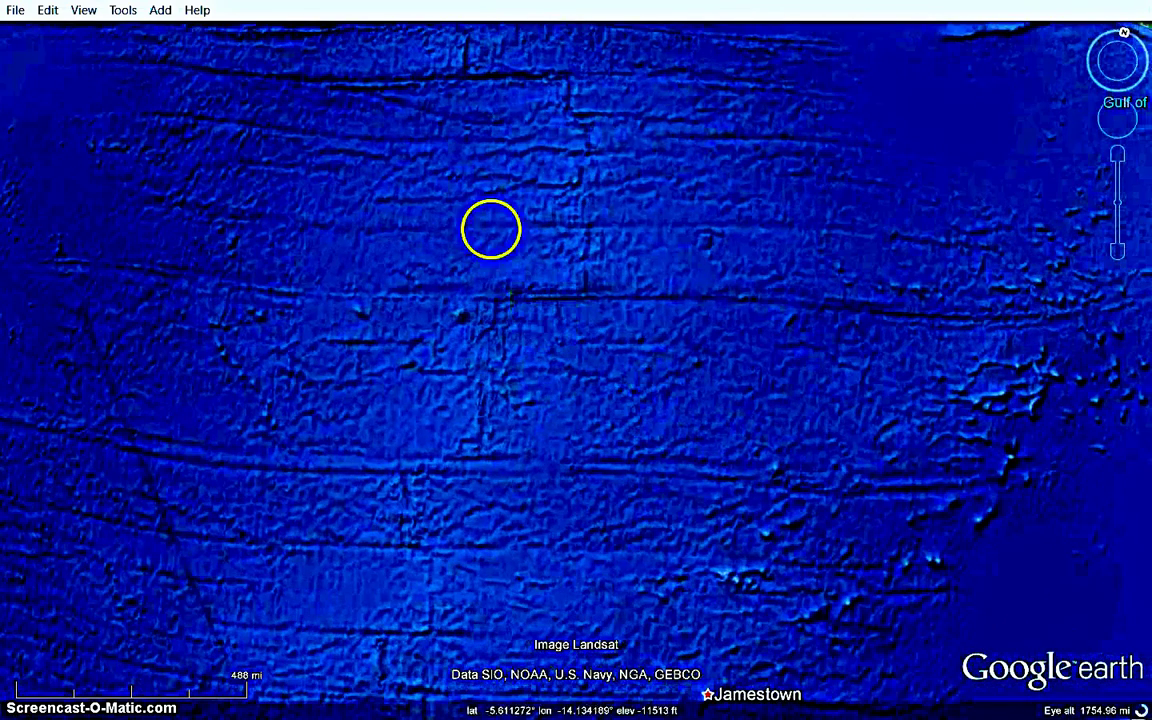
- Follow the Mid-Atlantic ridge and its fracture zones northwest past the Brazilian coast and Cayenne
{"action": "left_click_drag", "start_coordinate": [449, 181], "coordinate": [638, 414]}
{"action": "left_click_drag", "start_coordinate": [368, 209], "coordinate": [675, 331]}
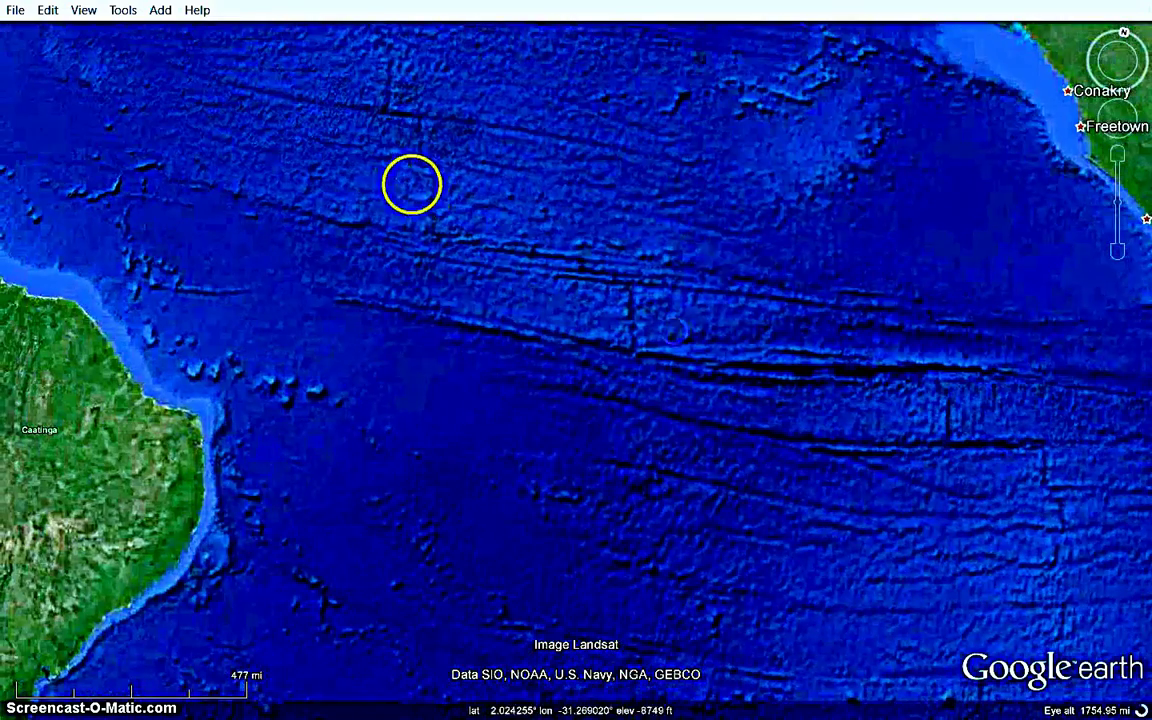
{"action": "left_click_drag", "start_coordinate": [414, 186], "coordinate": [586, 294]}
{"action": "left_click_drag", "start_coordinate": [414, 46], "coordinate": [566, 300]}
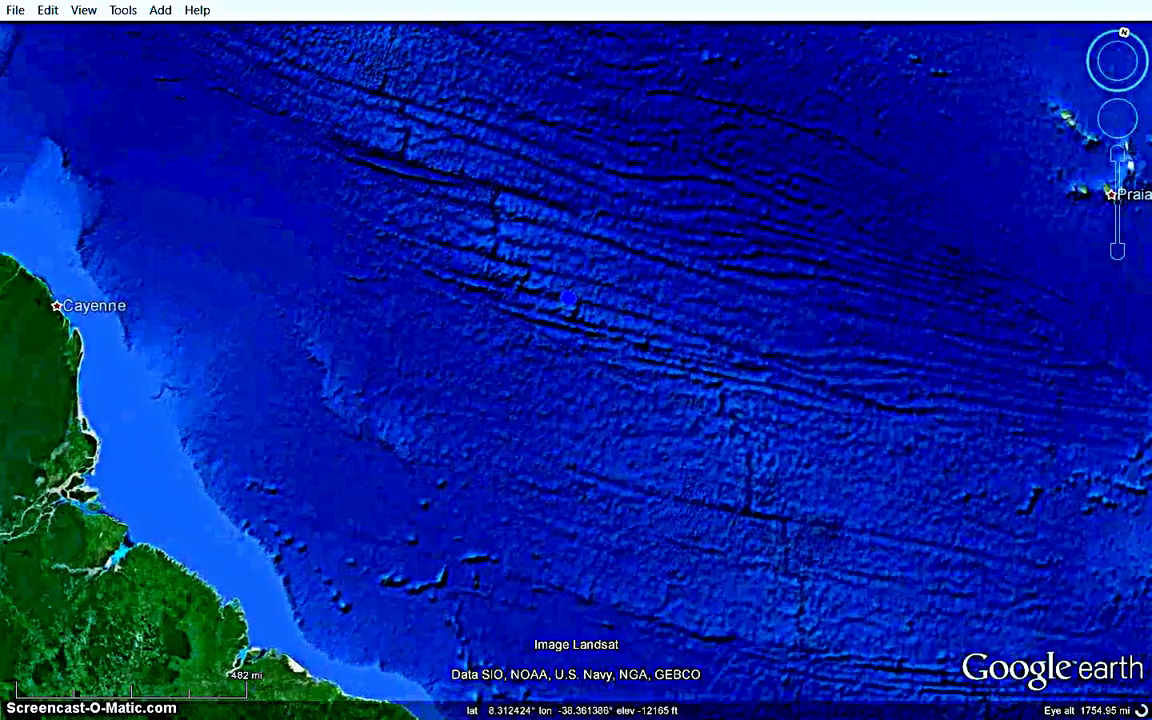
{"action": "left_click_drag", "start_coordinate": [401, 176], "coordinate": [562, 385]}
{"action": "left_click_drag", "start_coordinate": [506, 172], "coordinate": [596, 256]}
- Examine the Caribbean island arc and Central America, ending with a wide view of the whole region
{"action": "left_click_drag", "start_coordinate": [445, 264], "coordinate": [812, 342]}
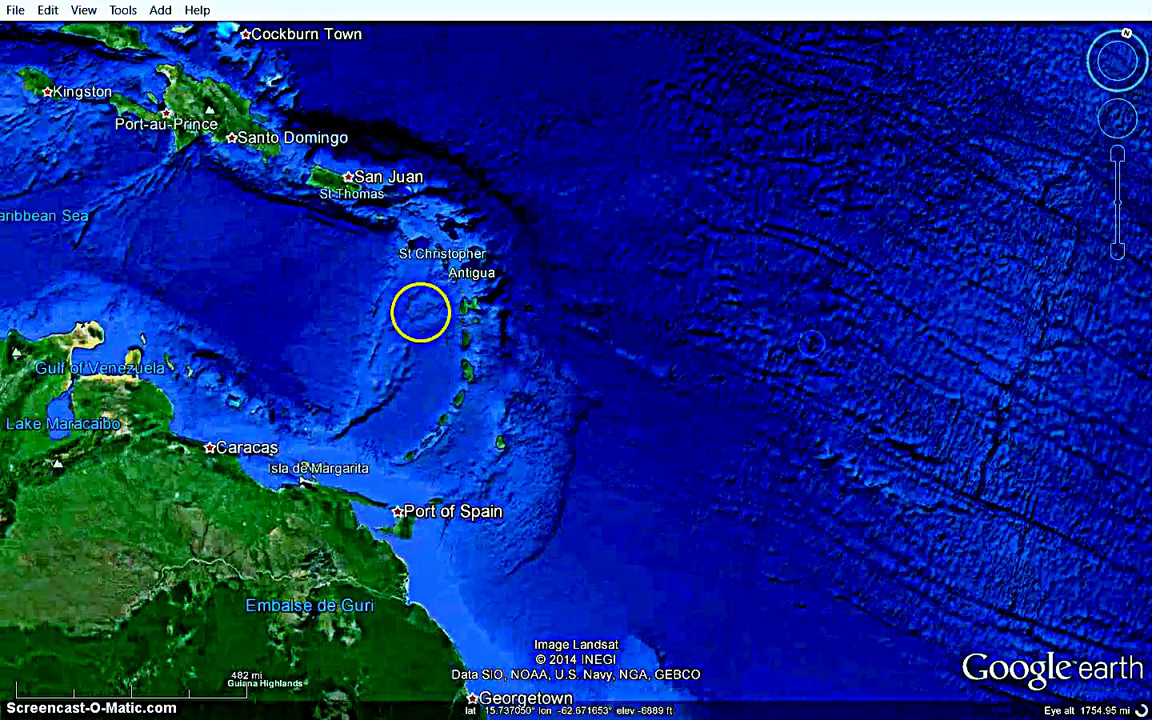
{"action": "left_click_drag", "start_coordinate": [402, 308], "coordinate": [1070, 312]}
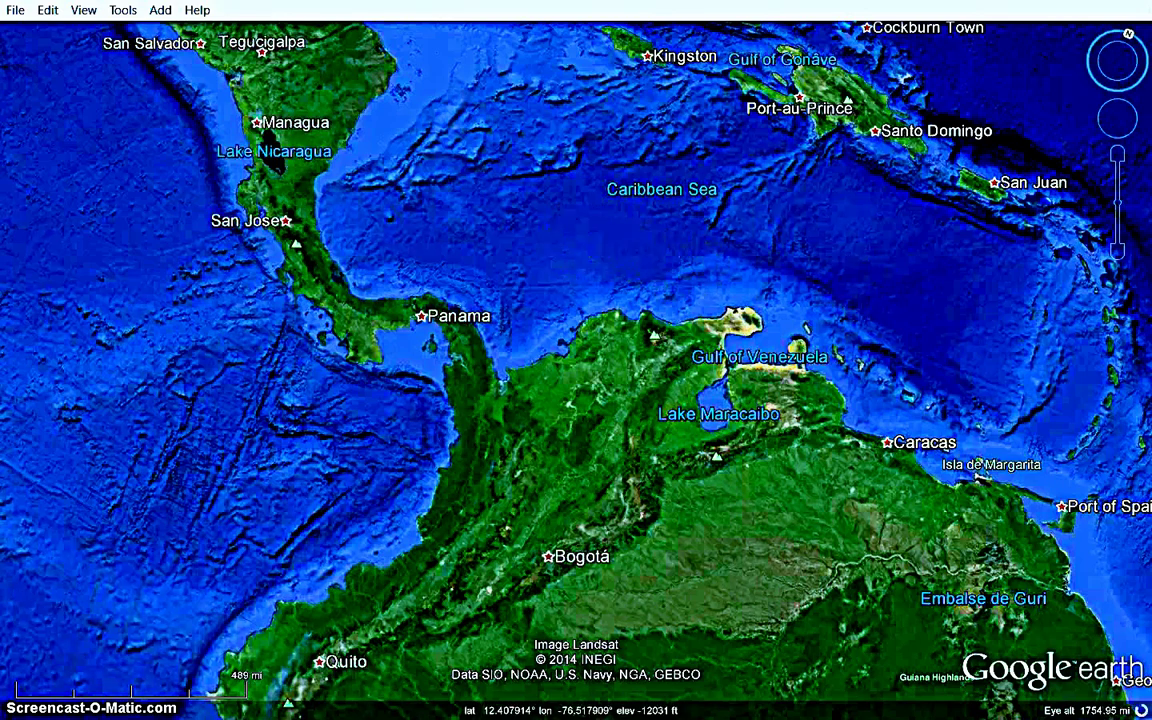
{"action": "scroll", "coordinate": [570, 240], "scroll_direction": "down", "scroll_amount": 5}
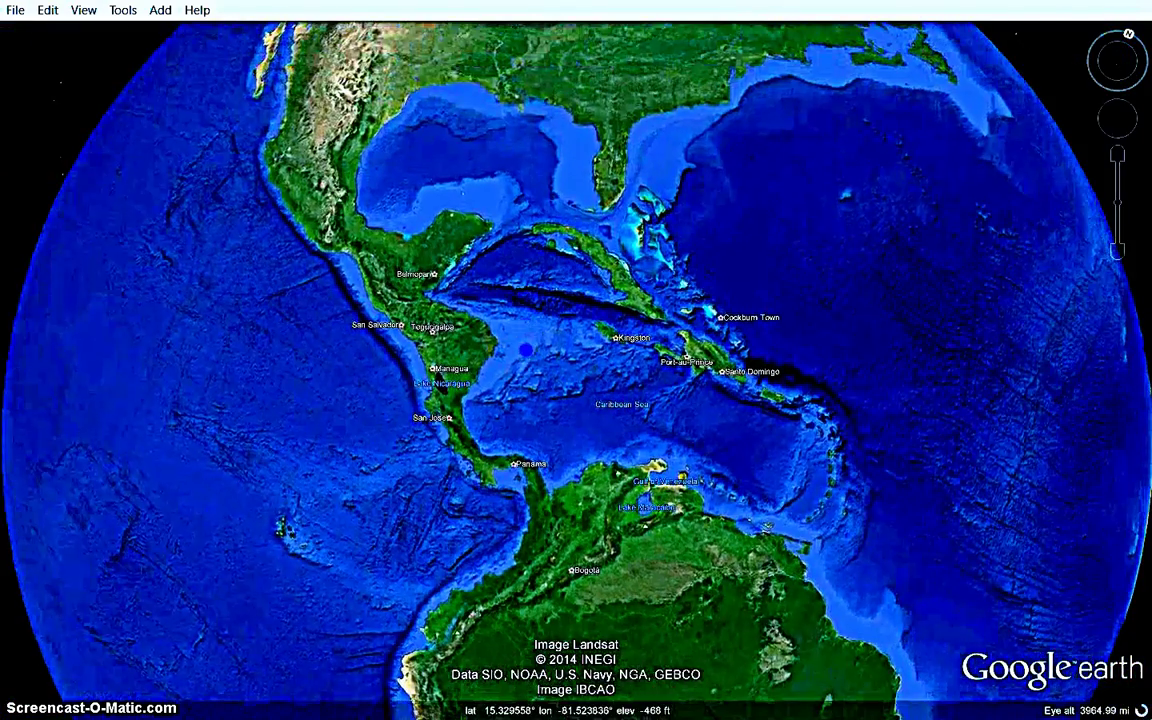
- Examine the Pacific seafloor and its long fracture lines off Mexico and the west coast of North America
{"action": "left_click_drag", "start_coordinate": [275, 250], "coordinate": [355, 378]}
{"action": "left_click_drag", "start_coordinate": [250, 281], "coordinate": [550, 300]}
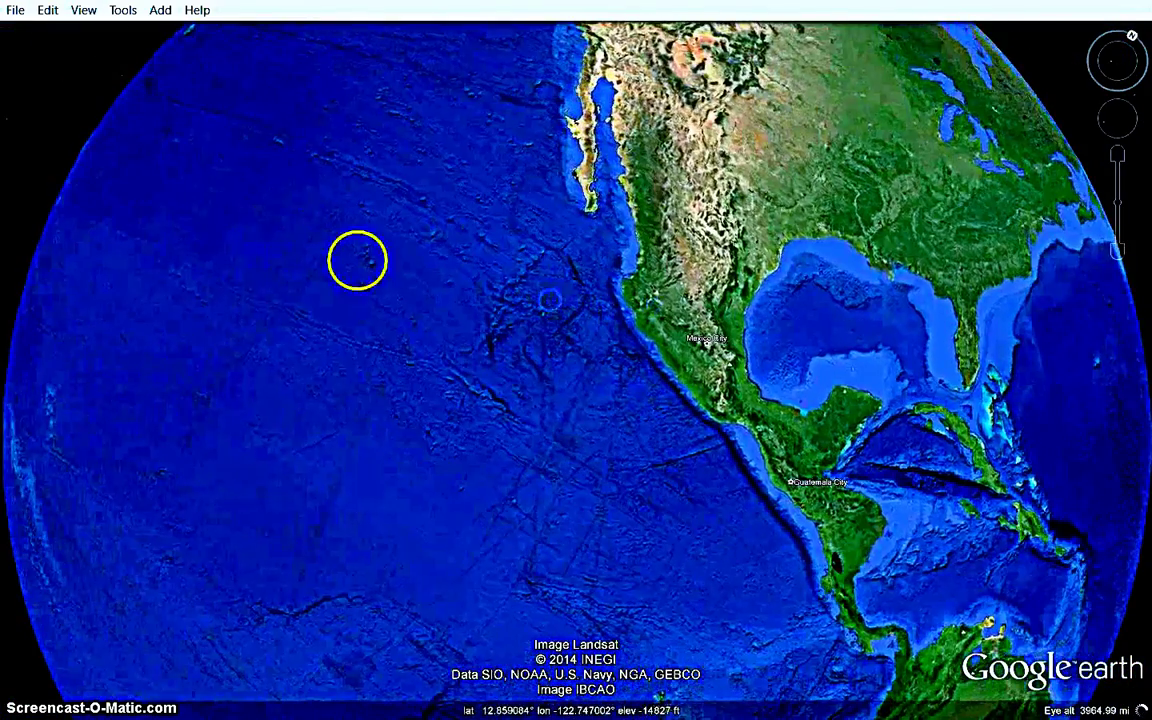
{"action": "left_click_drag", "start_coordinate": [266, 216], "coordinate": [524, 320]}
{"action": "left_click_drag", "start_coordinate": [422, 170], "coordinate": [388, 363]}
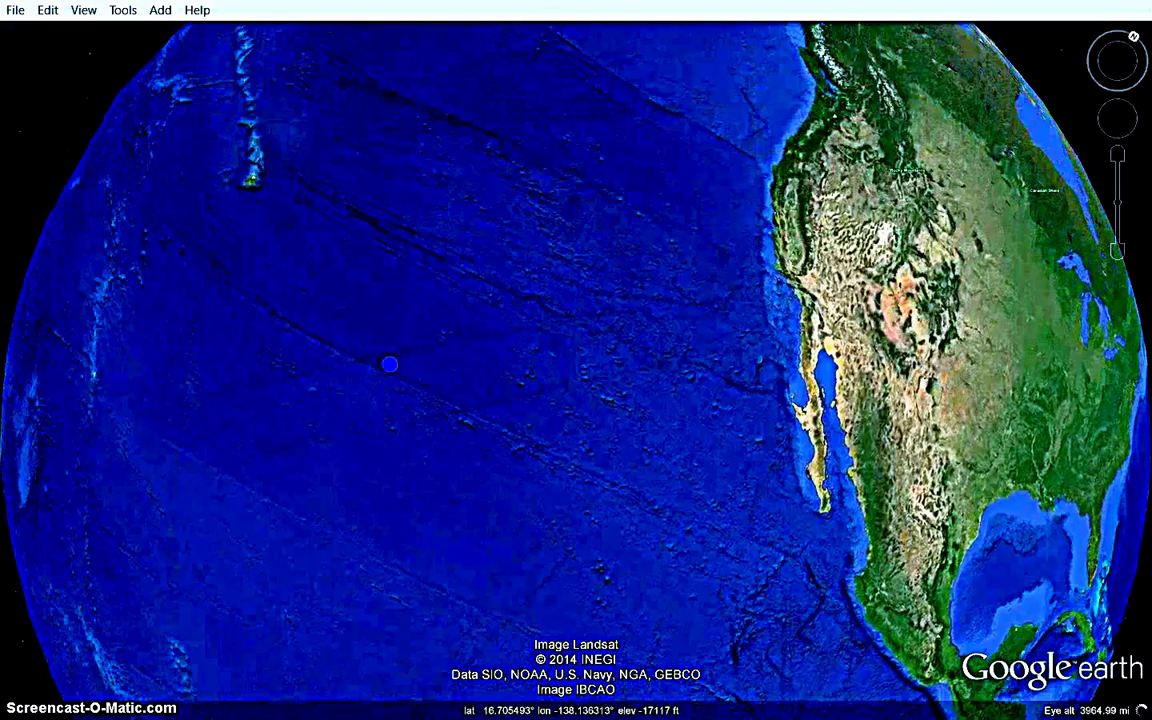
{"action": "left_click_drag", "start_coordinate": [430, 172], "coordinate": [390, 361]}
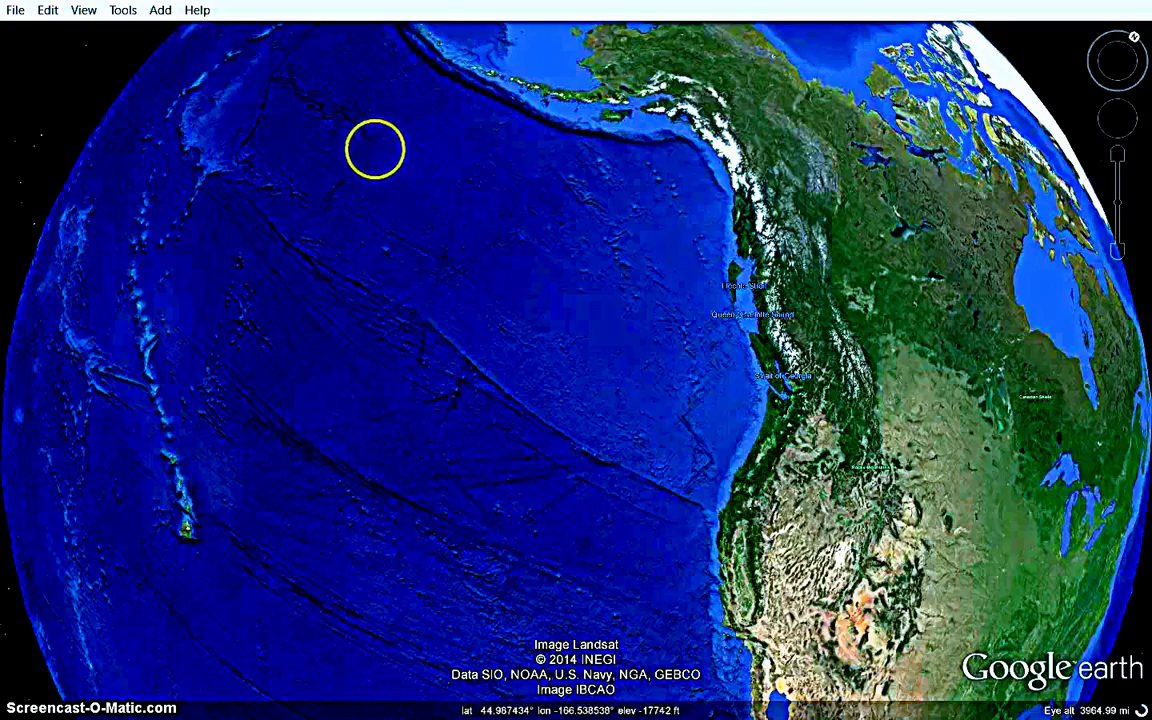
- Trace the Aleutian trench past Alaska and view the Arctic Ocean floor around Greenland
{"action": "left_click_drag", "start_coordinate": [375, 149], "coordinate": [424, 334]}
{"action": "left_click_drag", "start_coordinate": [250, 170], "coordinate": [170, 288]}
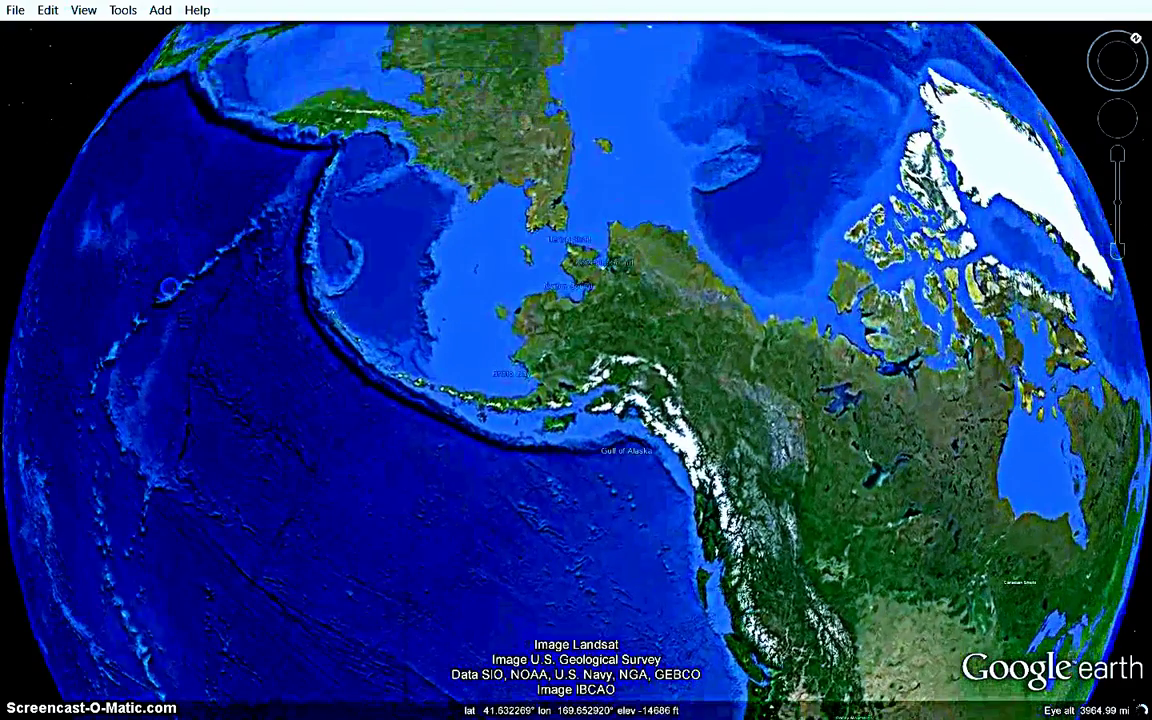
{"action": "left_click_drag", "start_coordinate": [266, 119], "coordinate": [155, 384]}
{"action": "left_click_drag", "start_coordinate": [540, 218], "coordinate": [268, 268]}
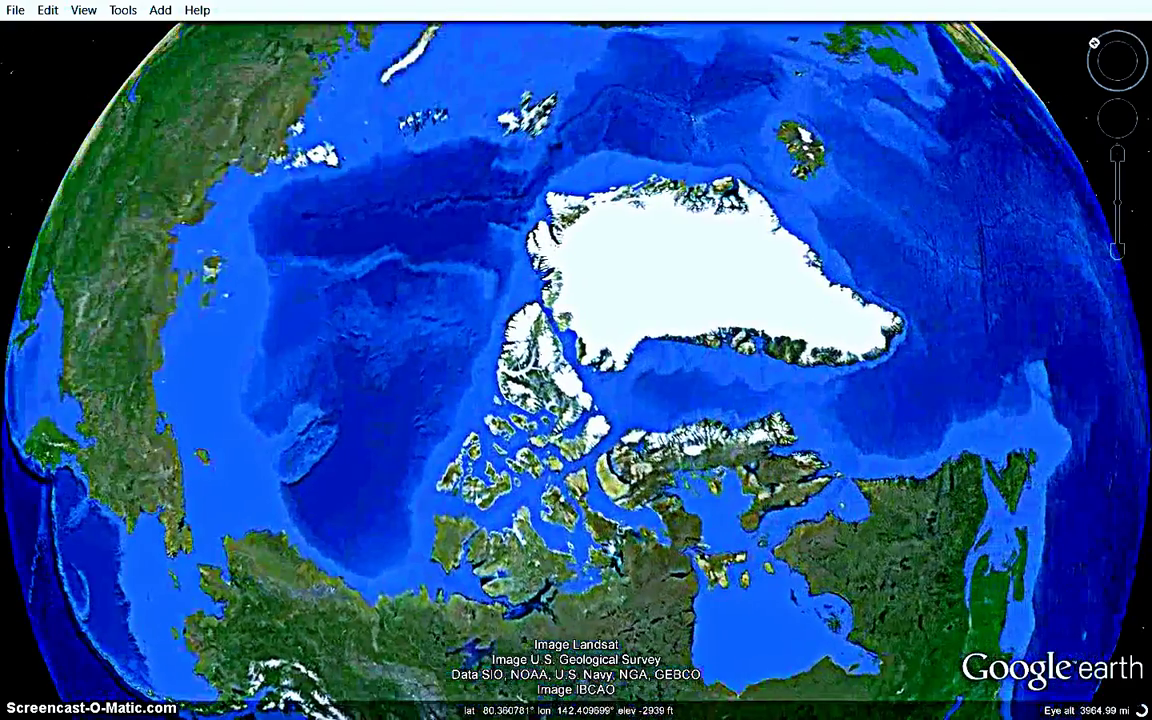
- Bring the whole North American continent into view from farther out, with the Pacific coast facing the viewer
{"action": "left_click_drag", "start_coordinate": [914, 566], "coordinate": [703, 47]}
{"action": "left_click_drag", "start_coordinate": [730, 455], "coordinate": [660, 379]}
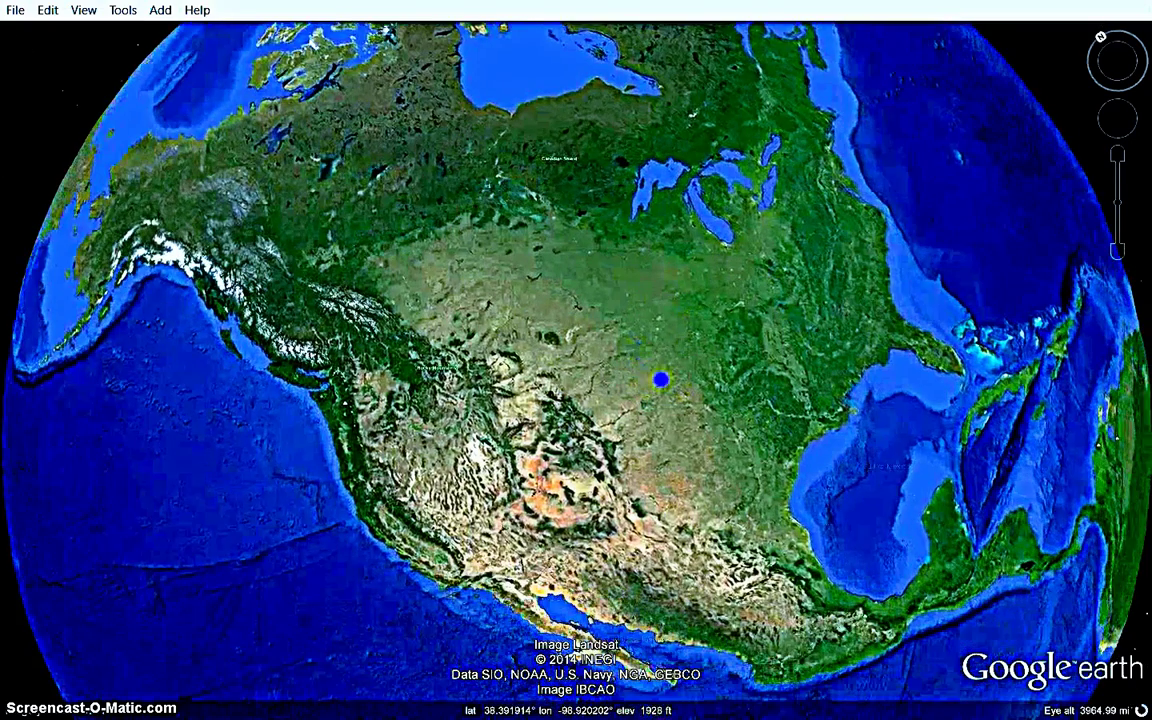
{"action": "right_click_drag", "start_coordinate": [665, 358], "coordinate": [663, 357]}
{"action": "left_click_drag", "start_coordinate": [675, 425], "coordinate": [637, 355]}
{"action": "left_click", "coordinate": [384, 199]}
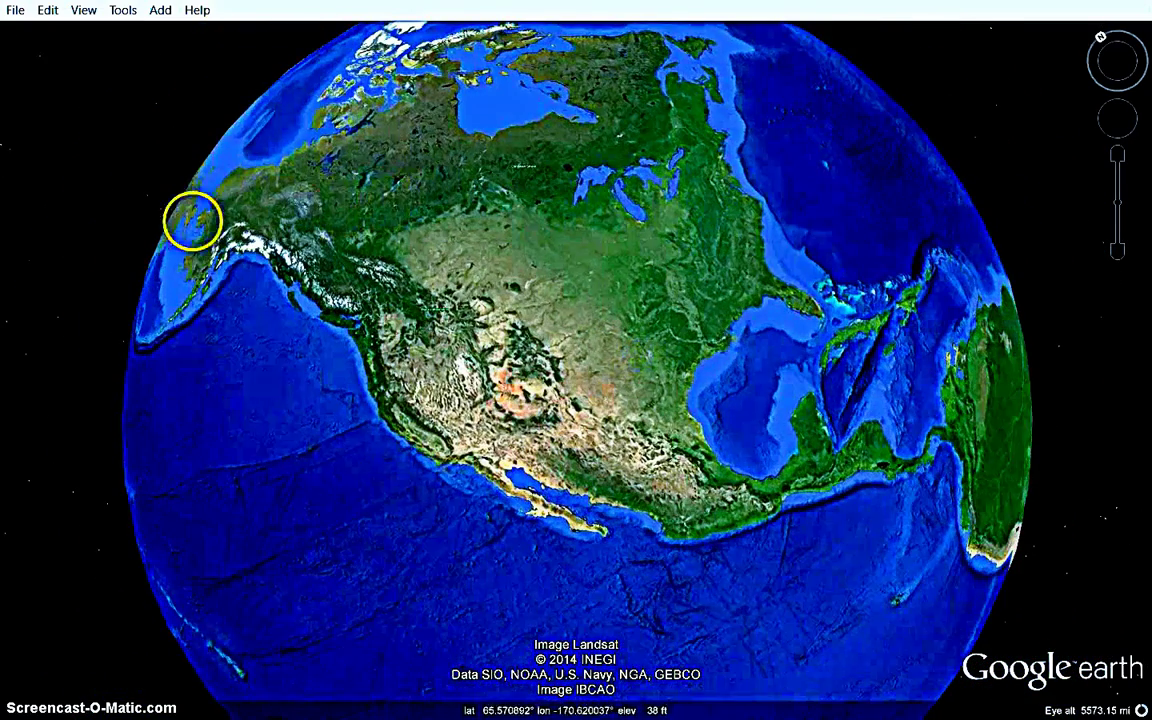
{"action": "left_click_drag", "start_coordinate": [195, 222], "coordinate": [147, 388]}
{"action": "left_click_drag", "start_coordinate": [968, 352], "coordinate": [919, 211]}
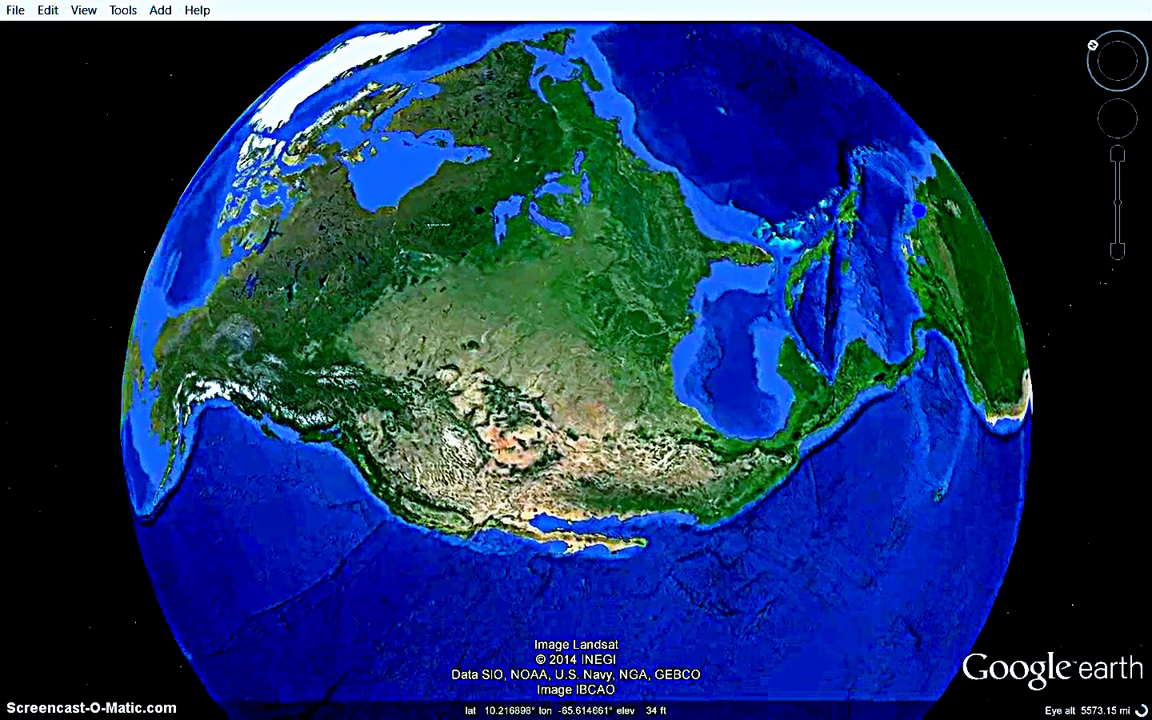
- Examine North America more closely and tilt the view toward the horizon so the globe's curvature shows behind it
{"action": "left_click", "coordinate": [1119, 157]}
{"action": "left_click", "coordinate": [1120, 113]}
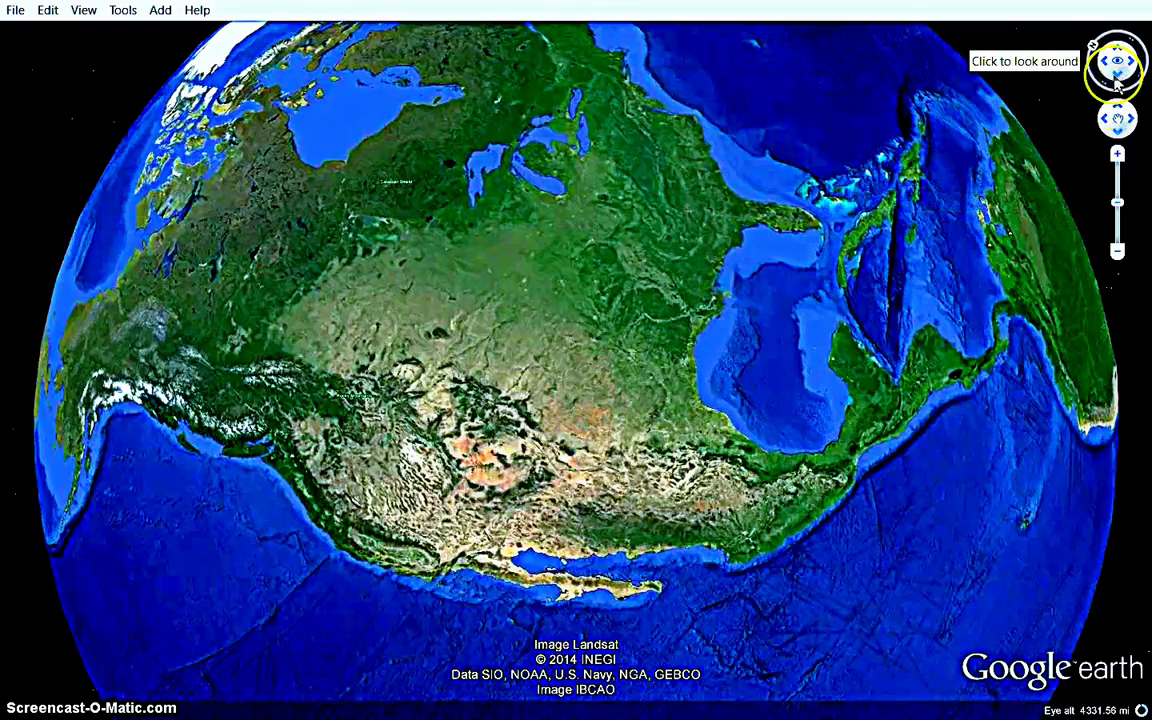
{"action": "left_click", "coordinate": [1118, 156]}
{"action": "left_click", "coordinate": [1119, 157]}
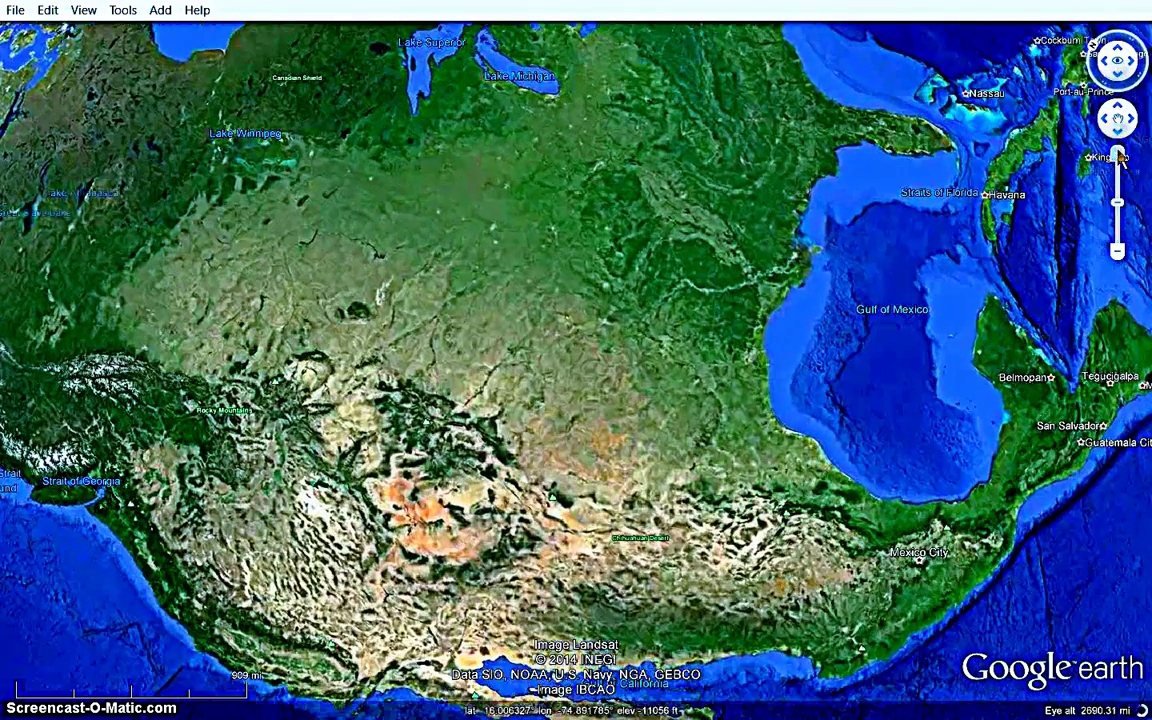
{"action": "left_click", "coordinate": [1113, 76]}
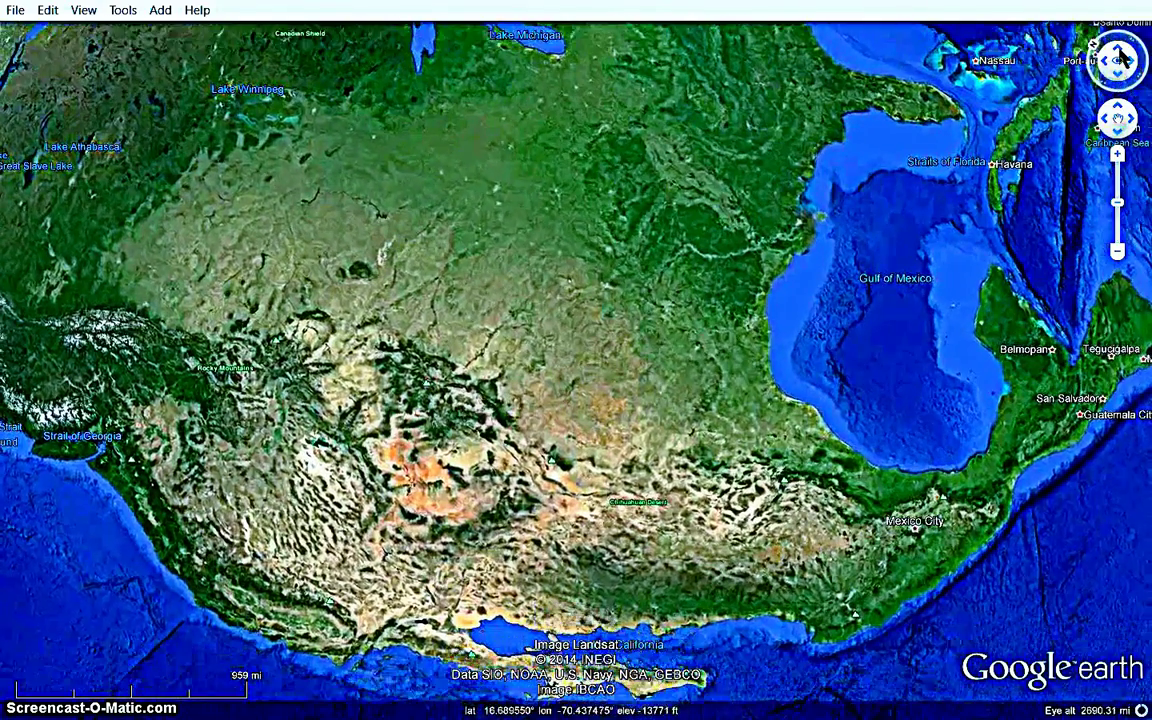
{"action": "left_click", "coordinate": [1119, 51]}
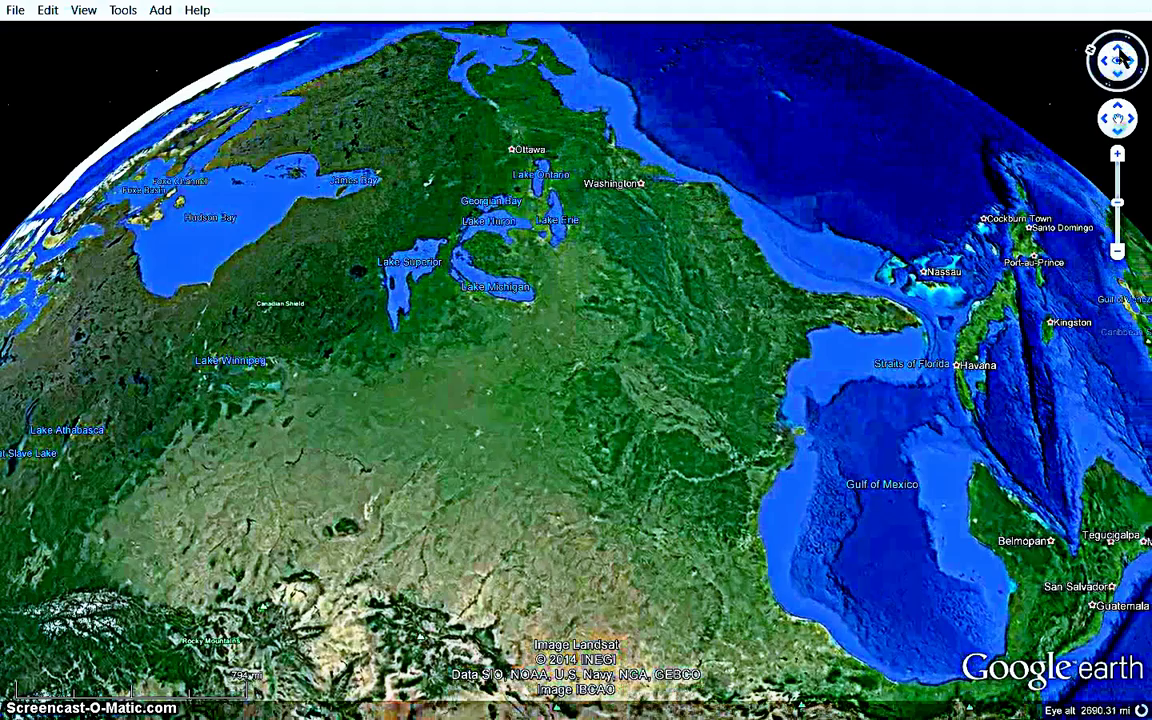
{"action": "left_click_drag", "start_coordinate": [1118, 218], "coordinate": [1119, 259]}
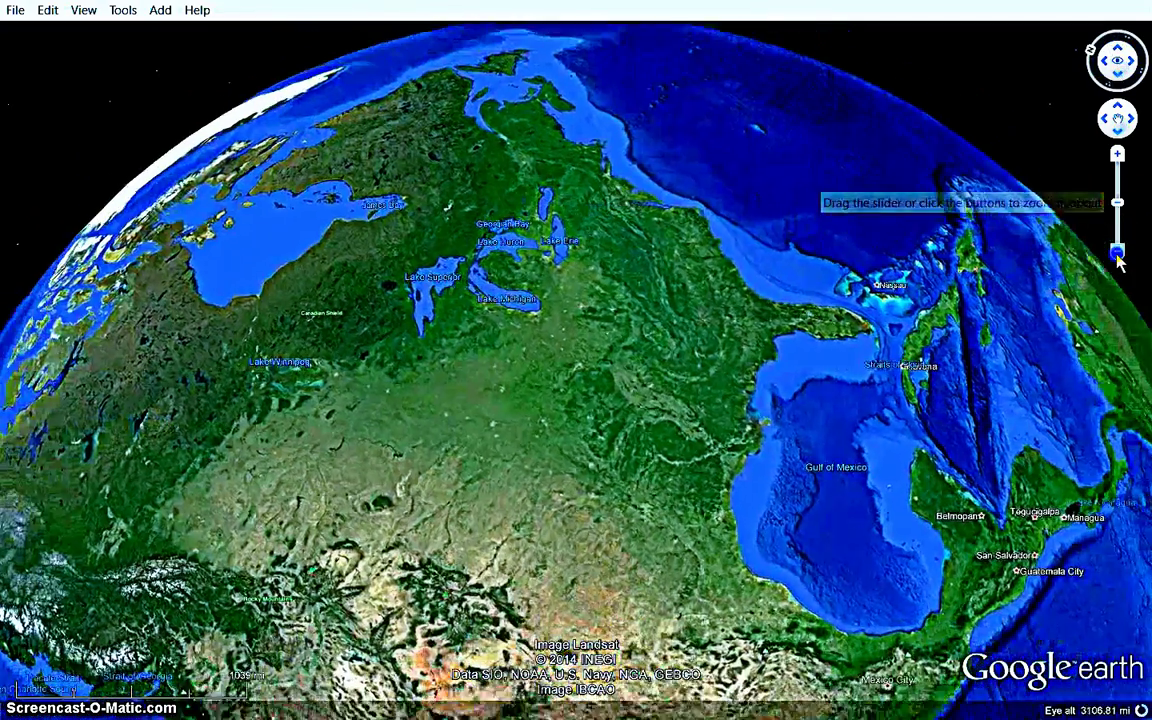
- Cross the Pacific in the tilted view from Baja California past the trench north of New Zealand to the Philippine Sea
{"action": "left_click_drag", "start_coordinate": [694, 496], "coordinate": [697, 300]}
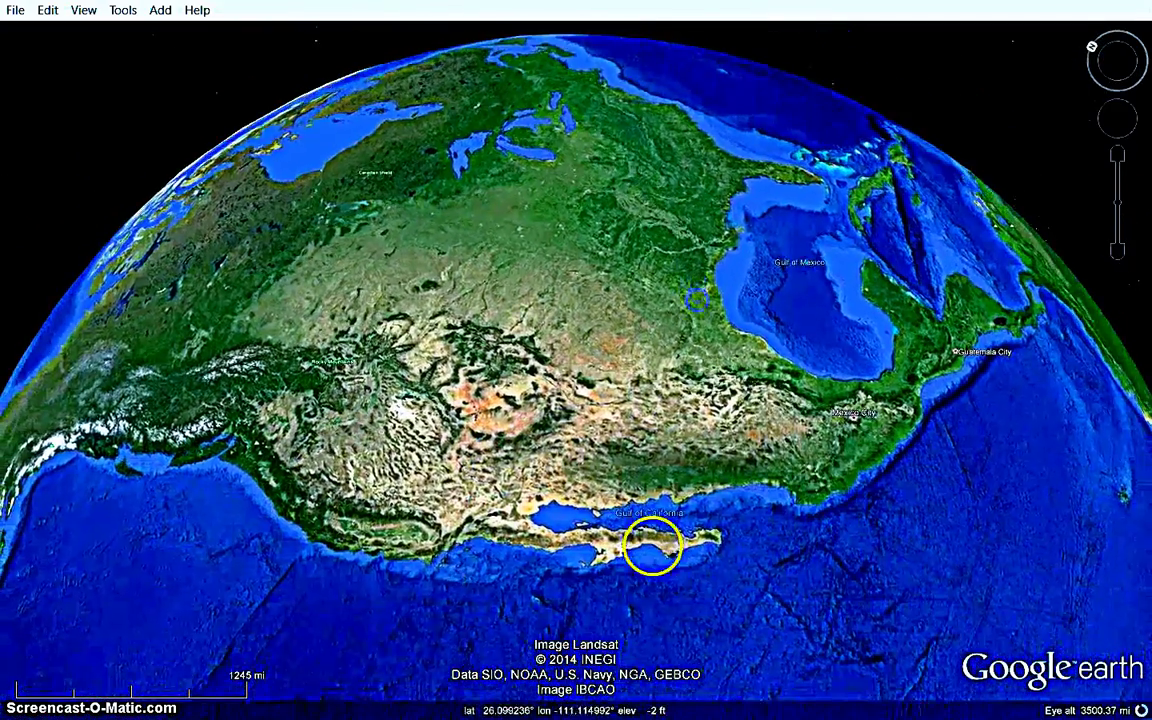
{"action": "left_click_drag", "start_coordinate": [653, 546], "coordinate": [620, 360]}
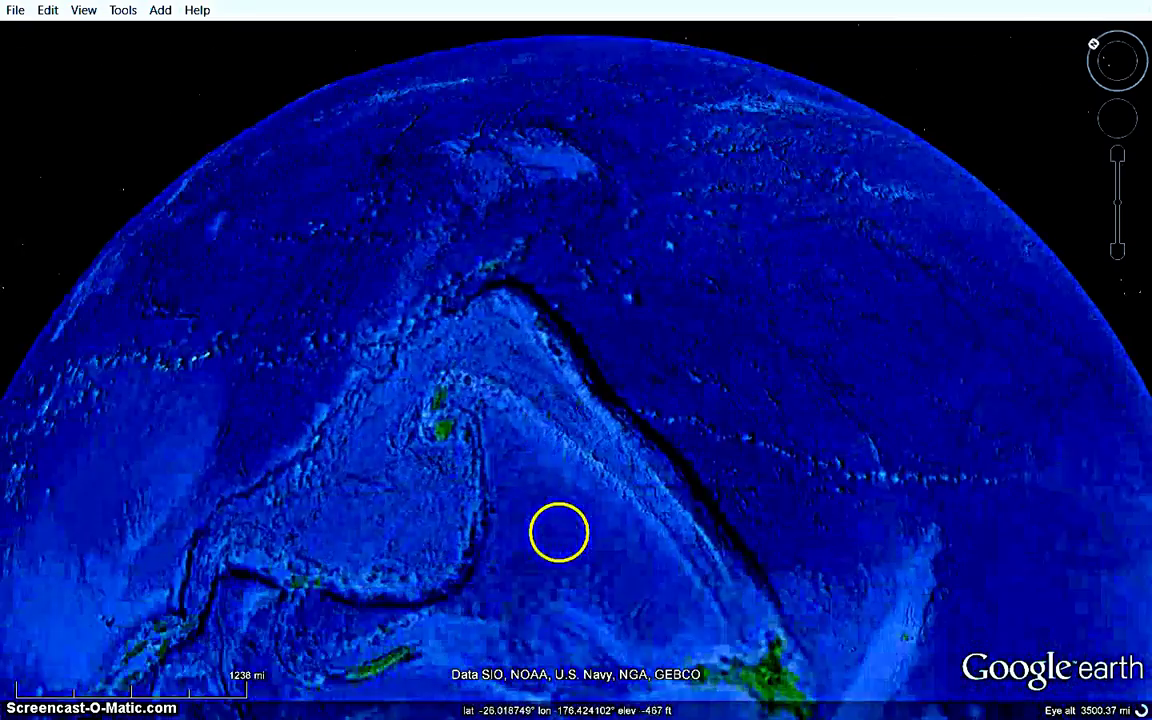
{"action": "left_click_drag", "start_coordinate": [558, 532], "coordinate": [752, 401]}
{"action": "left_click_drag", "start_coordinate": [550, 326], "coordinate": [643, 372]}
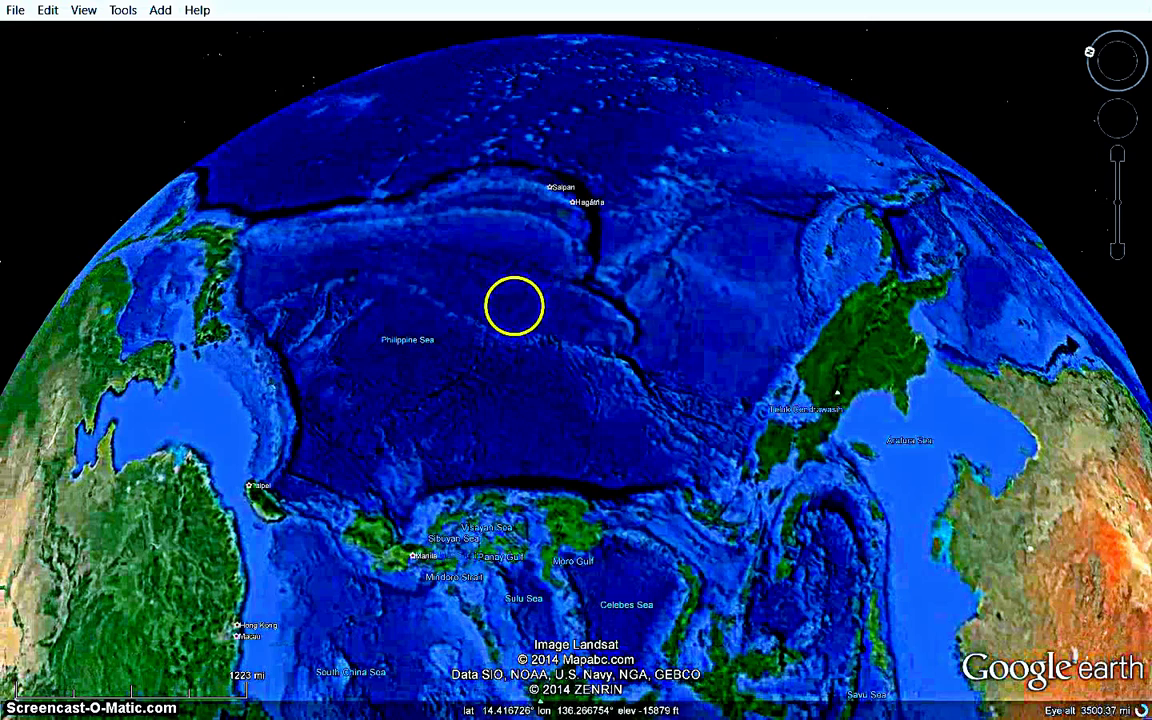
- Examine the ocean trench curving past Japan, Saipan and Hagåtña and the seamounts of the western Pacific beyond it
{"action": "left_click_drag", "start_coordinate": [502, 263], "coordinate": [577, 405]}
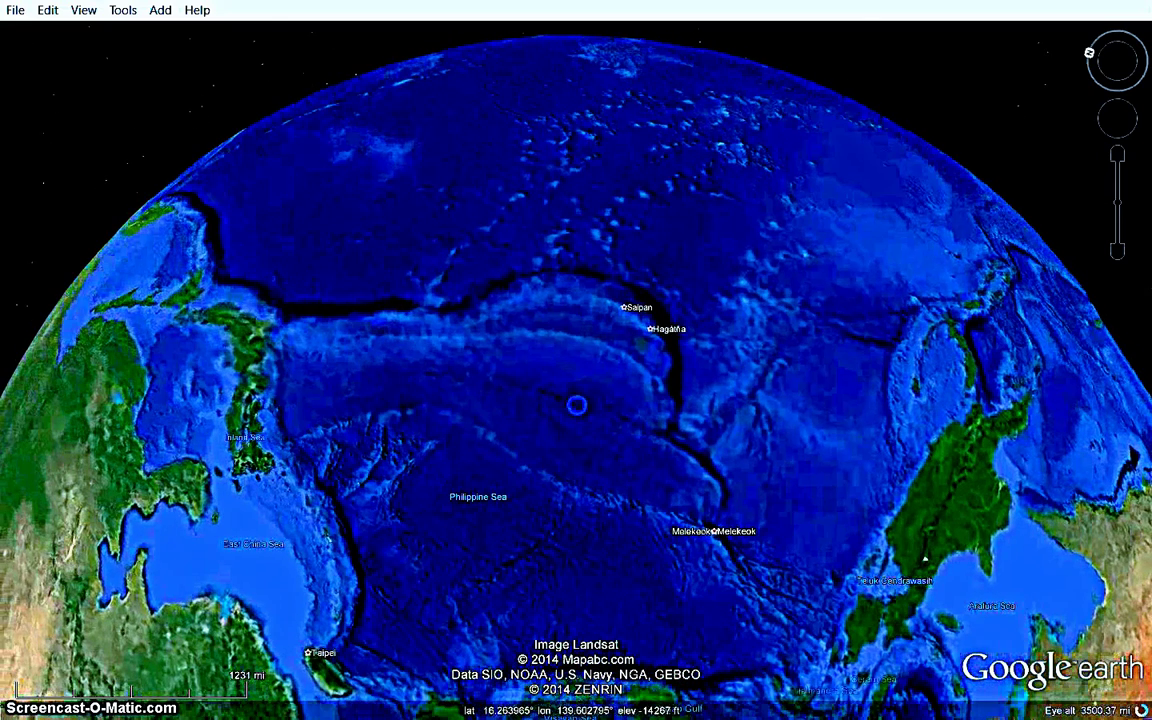
{"action": "left_click", "coordinate": [552, 326]}
{"action": "left_click_drag", "start_coordinate": [552, 326], "coordinate": [600, 428]}
{"action": "left_click_drag", "start_coordinate": [210, 123], "coordinate": [211, 244]}
{"action": "left_click_drag", "start_coordinate": [1009, 359], "coordinate": [936, 210]}
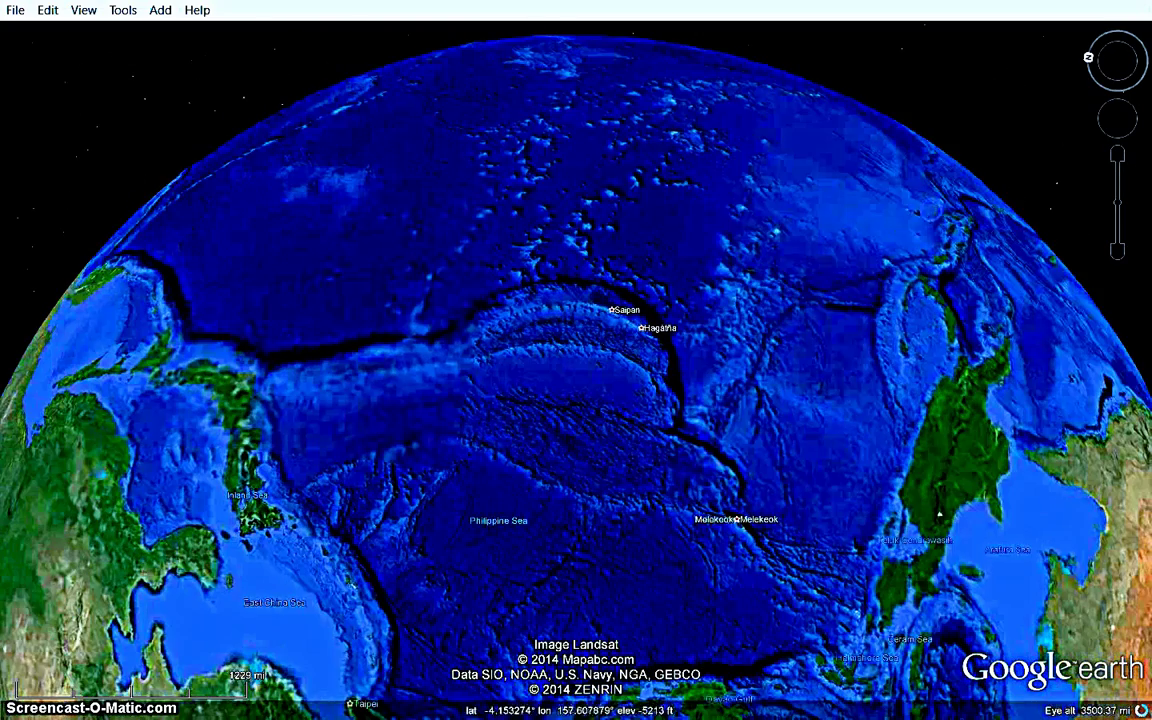
{"action": "left_click_drag", "start_coordinate": [713, 211], "coordinate": [708, 400]}
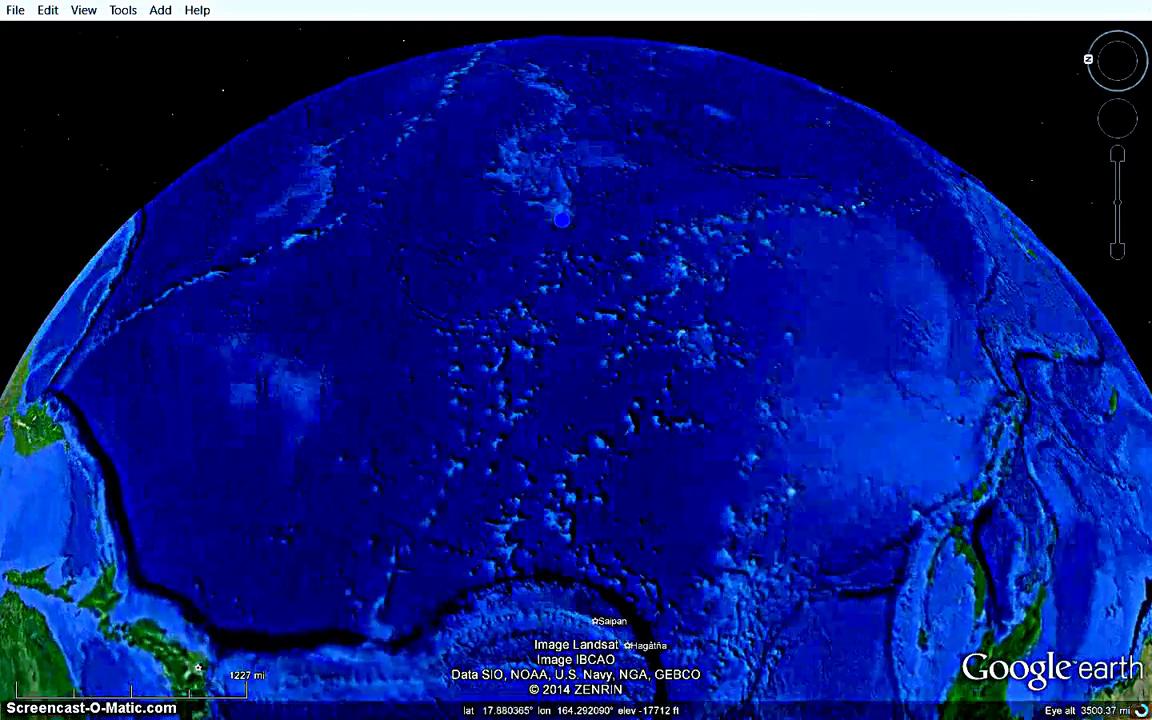
- Cross the Pacific to South America in the tilted view and bring the whole continent into view from farther out
{"action": "left_click_drag", "start_coordinate": [563, 219], "coordinate": [607, 372]}
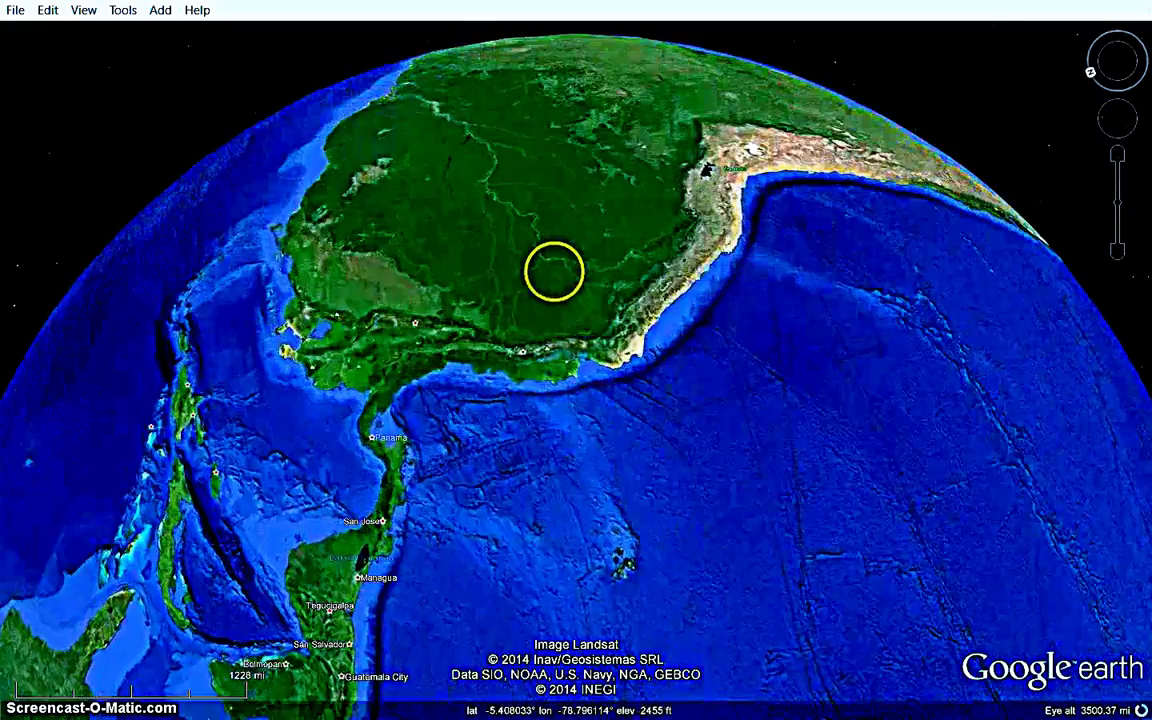
{"action": "left_click_drag", "start_coordinate": [552, 264], "coordinate": [556, 292]}
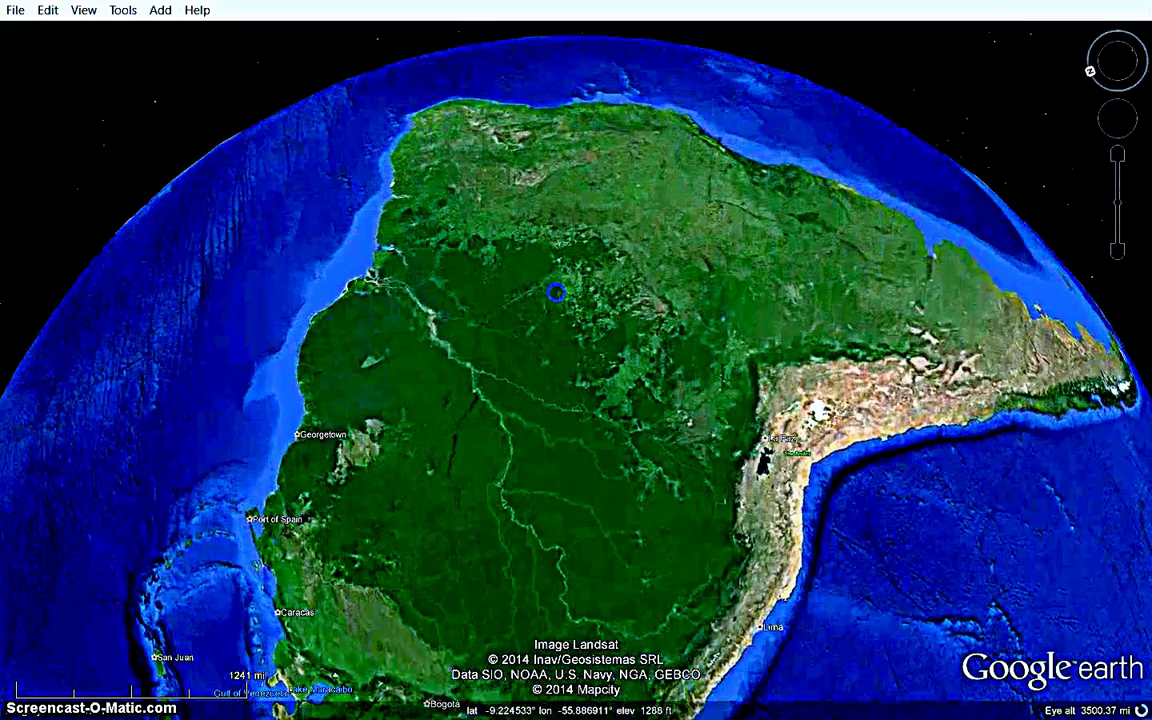
{"action": "right_click_drag", "start_coordinate": [586, 308], "coordinate": [586, 325]}
{"action": "mouse_move", "coordinate": [578, 415]}
{"action": "left_mouse_down"}
{"action": "mouse_move", "coordinate": [597, 316]}
{"action": "mouse_move", "coordinate": [565, 387]}
{"action": "left_mouse_up"}
{"action": "mouse_move", "coordinate": [573, 327]}
{"action": "left_mouse_down"}
{"action": "mouse_move", "coordinate": [537, 362]}
{"action": "mouse_move", "coordinate": [560, 388]}
{"action": "mouse_move", "coordinate": [691, 318]}
{"action": "left_mouse_up"}
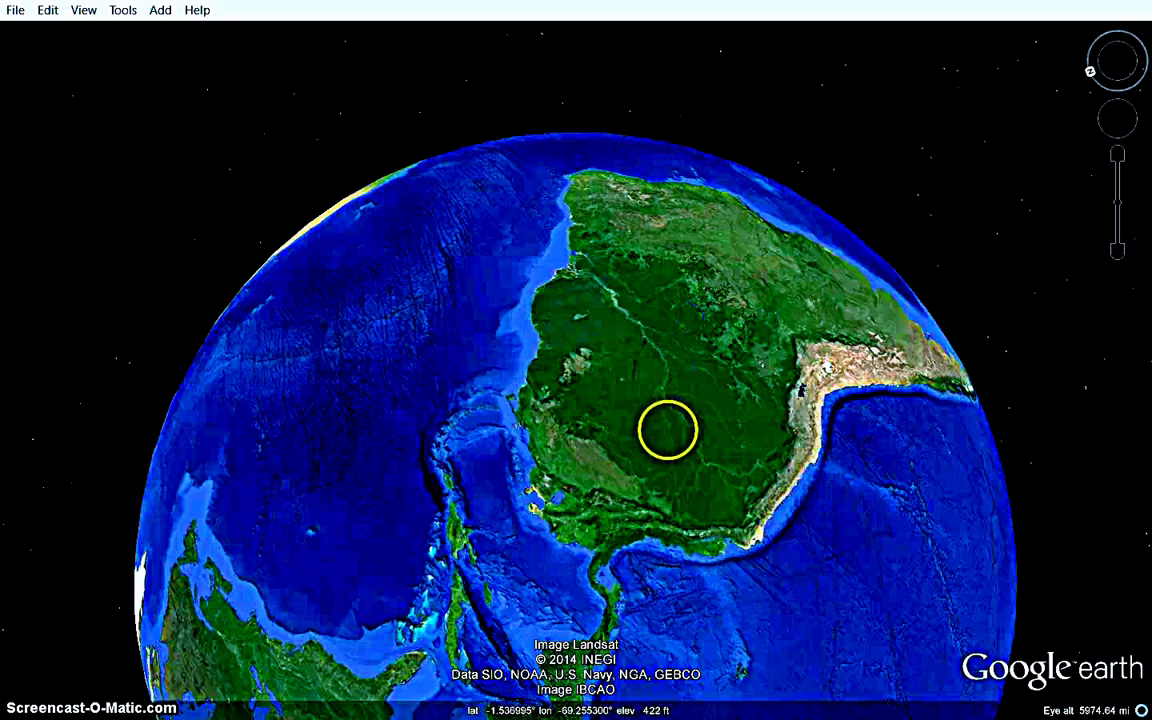
- Follow the Pacific coast from South America over North America and Alaska to the Bering Sea and the Siberian coast
{"action": "mouse_move", "coordinate": [654, 414]}
{"action": "left_mouse_down"}
{"action": "mouse_move", "coordinate": [626, 389]}
{"action": "mouse_move", "coordinate": [680, 291]}
{"action": "left_mouse_up"}
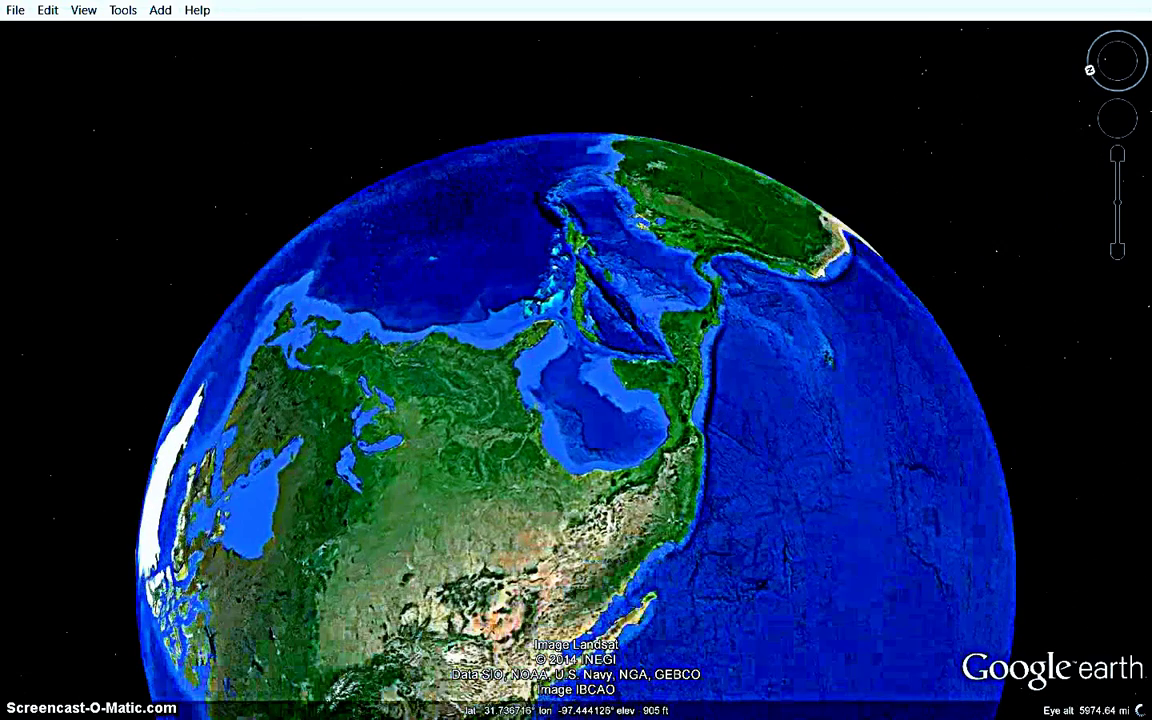
{"action": "mouse_move", "coordinate": [540, 530]}
{"action": "left_mouse_down"}
{"action": "mouse_move", "coordinate": [548, 476]}
{"action": "mouse_move", "coordinate": [593, 375]}
{"action": "left_mouse_up"}
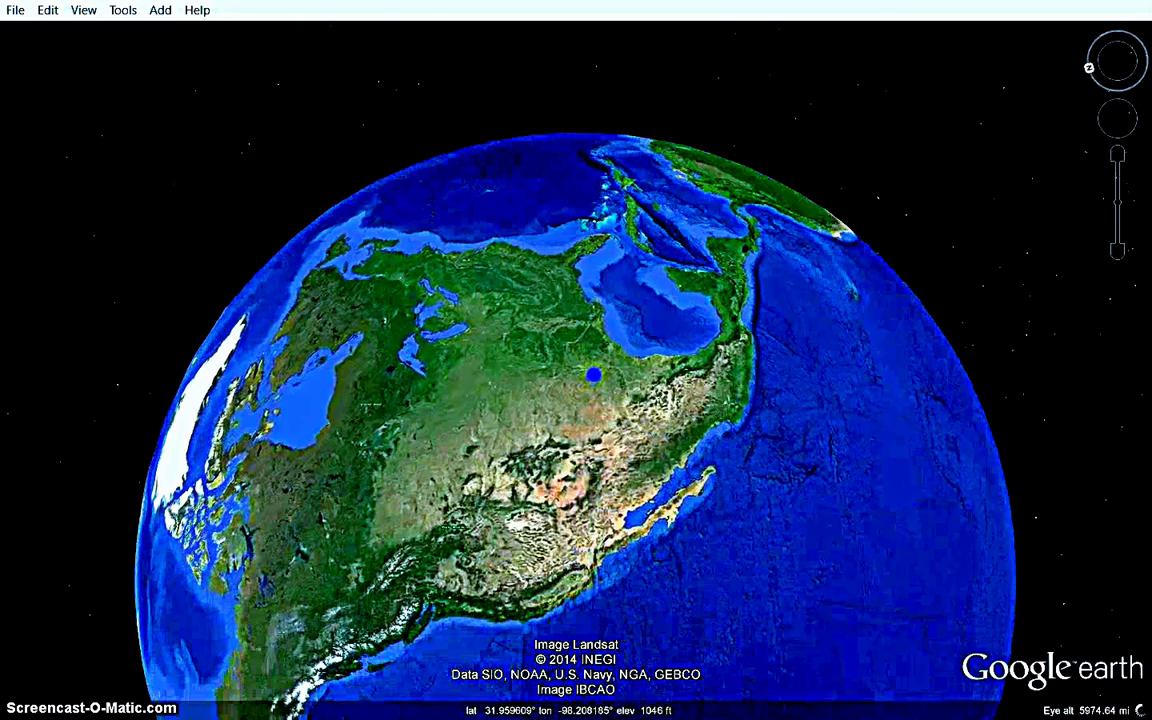
{"action": "left_click_drag", "start_coordinate": [573, 445], "coordinate": [613, 378]}
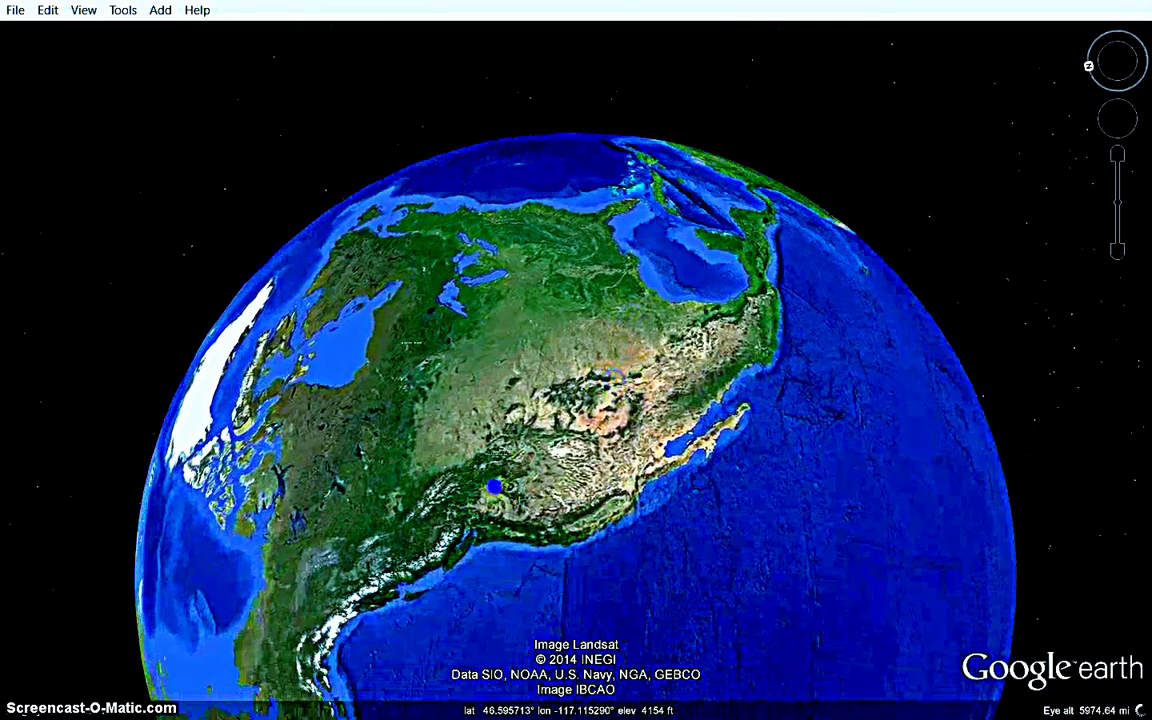
{"action": "left_click_drag", "start_coordinate": [494, 487], "coordinate": [629, 402]}
{"action": "left_click_drag", "start_coordinate": [465, 496], "coordinate": [635, 365]}
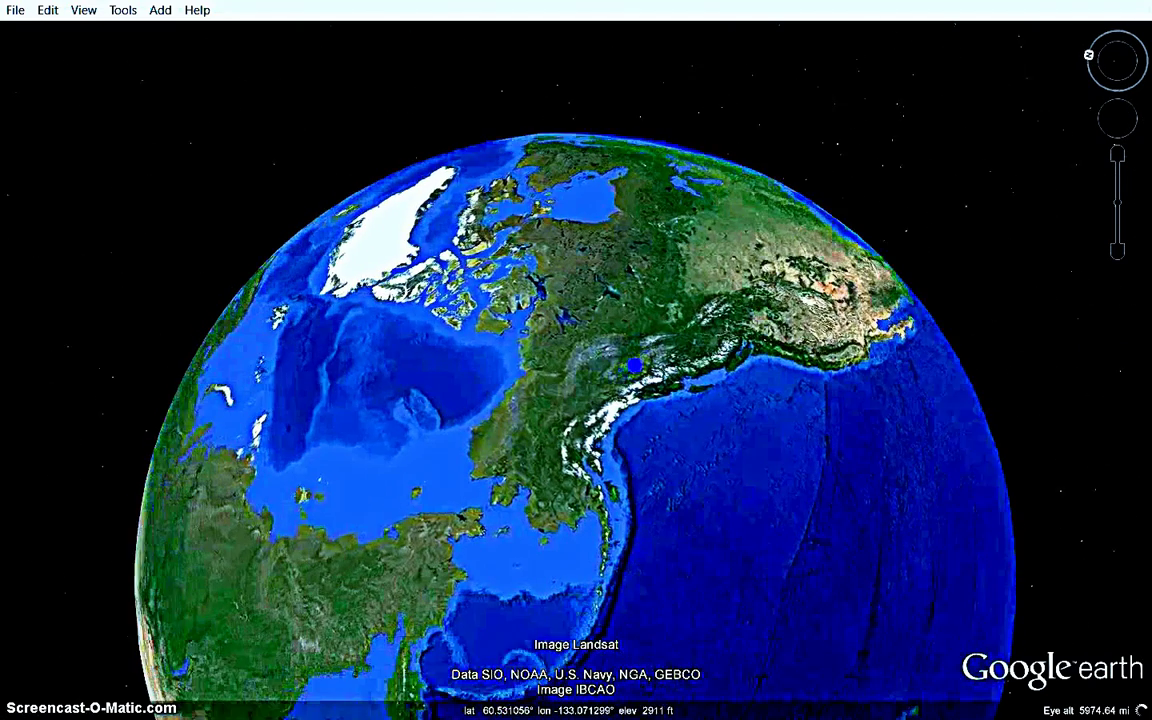
{"action": "left_click_drag", "start_coordinate": [503, 538], "coordinate": [659, 404]}
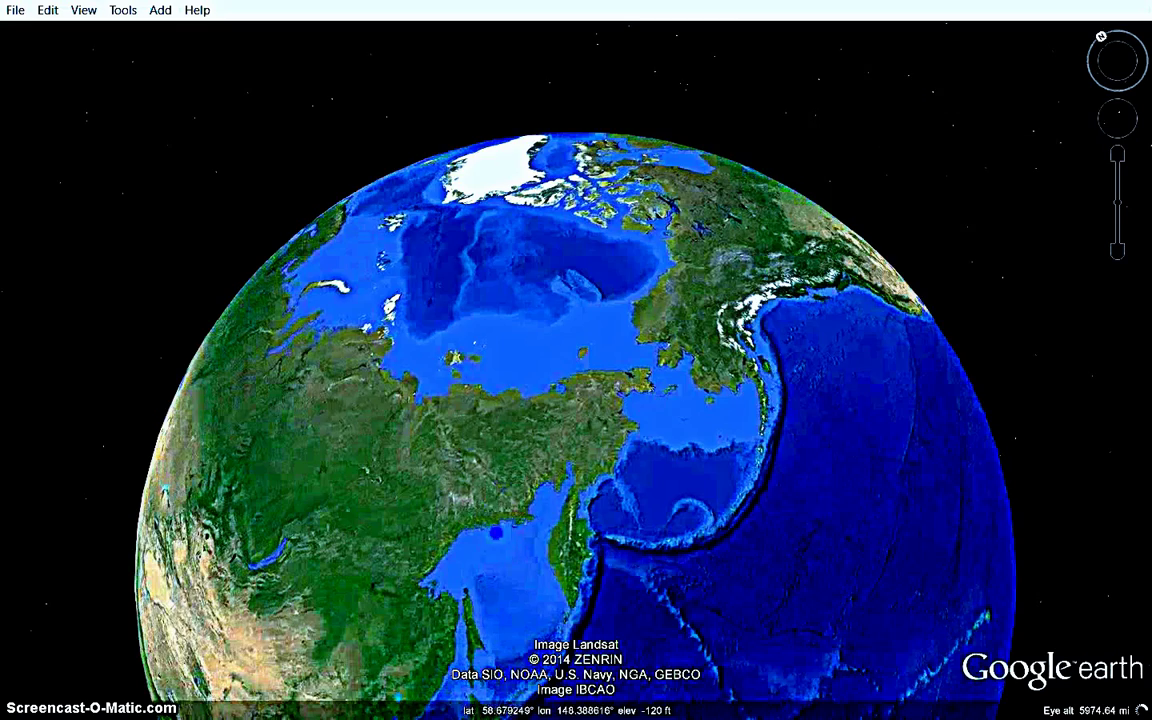
- Follow the trench from Kamchatka to Japan, then turn the globe westward to central Asia and view it from farther out
{"action": "left_click_drag", "start_coordinate": [496, 533], "coordinate": [581, 374]}
{"action": "left_click_drag", "start_coordinate": [557, 516], "coordinate": [530, 325]}
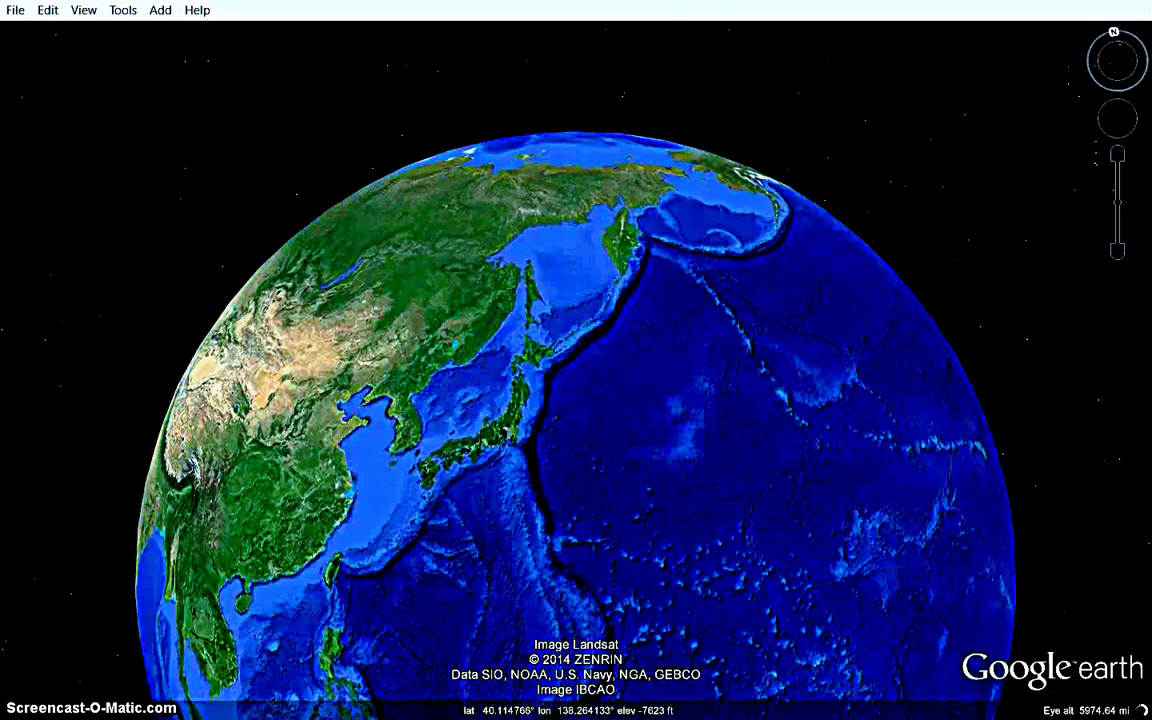
{"action": "left_click_drag", "start_coordinate": [430, 460], "coordinate": [667, 361]}
{"action": "left_click_drag", "start_coordinate": [475, 447], "coordinate": [678, 438]}
{"action": "left_click_drag", "start_coordinate": [452, 354], "coordinate": [545, 690]}
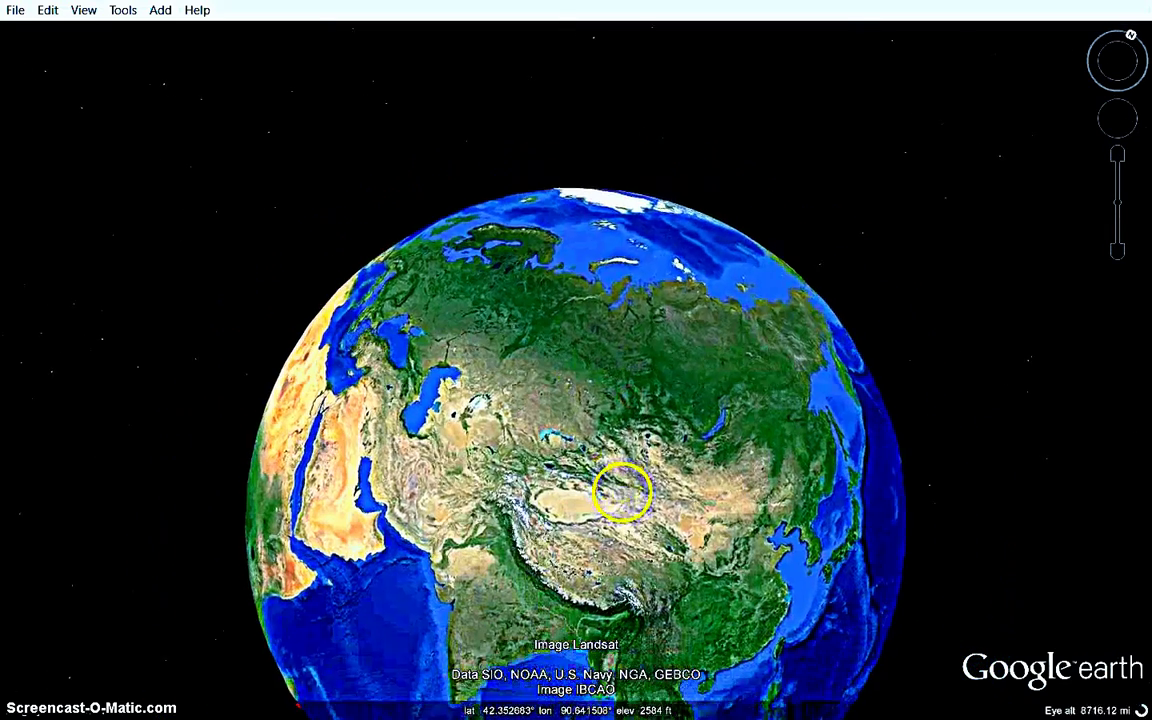
- Turn the globe southward from central Asia across India and the Indian Ocean to Antarctica
{"action": "left_click_drag", "start_coordinate": [630, 489], "coordinate": [626, 322]}
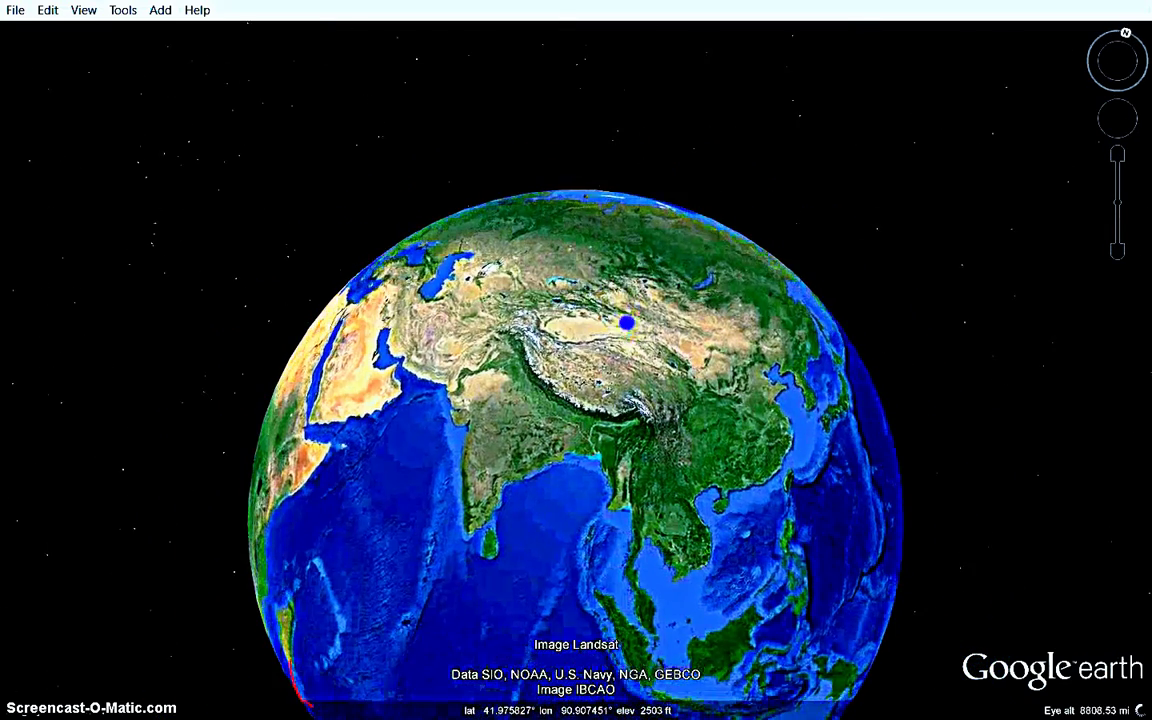
{"action": "left_click_drag", "start_coordinate": [583, 455], "coordinate": [591, 383]}
{"action": "mouse_move", "coordinate": [590, 550]}
{"action": "left_mouse_down"}
{"action": "mouse_move", "coordinate": [594, 330]}
{"action": "mouse_move", "coordinate": [560, 555]}
{"action": "mouse_move", "coordinate": [590, 476]}
{"action": "left_mouse_up"}
{"action": "left_click_drag", "start_coordinate": [491, 396], "coordinate": [607, 614]}
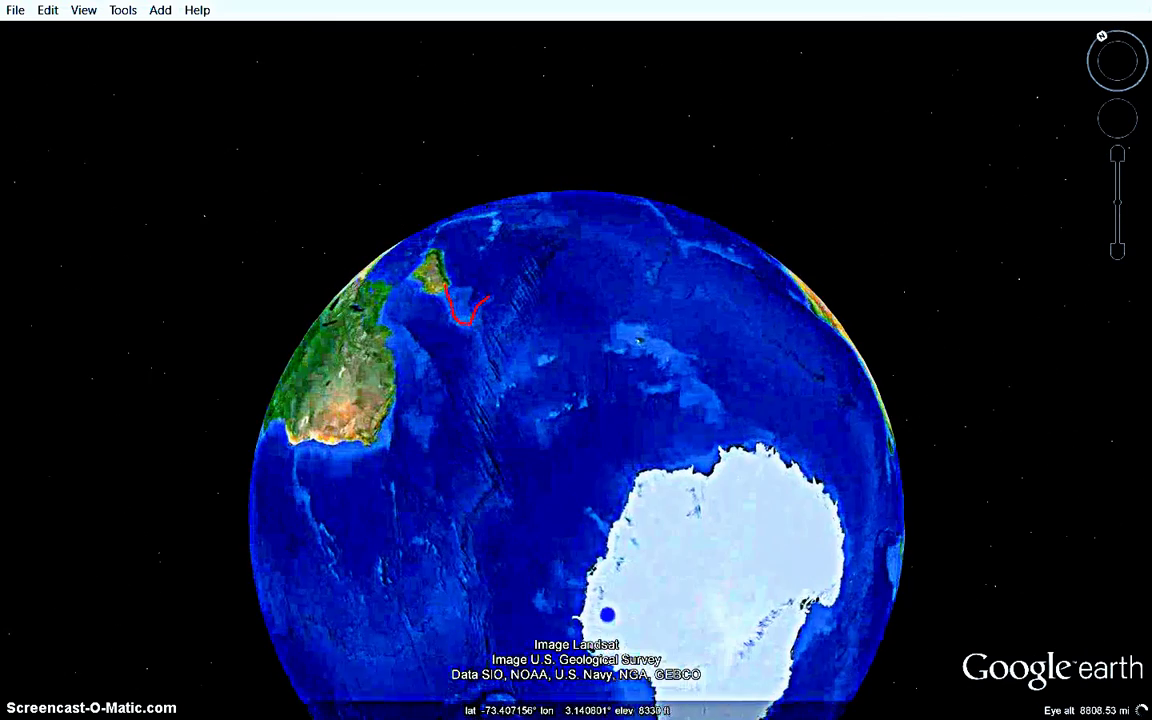
- Show the elevation profile of the red path south of Madagascar and read off the shallow plateau section along it
{"action": "left_click_drag", "start_coordinate": [455, 362], "coordinate": [576, 444]}
{"action": "double_click", "coordinate": [556, 417]}
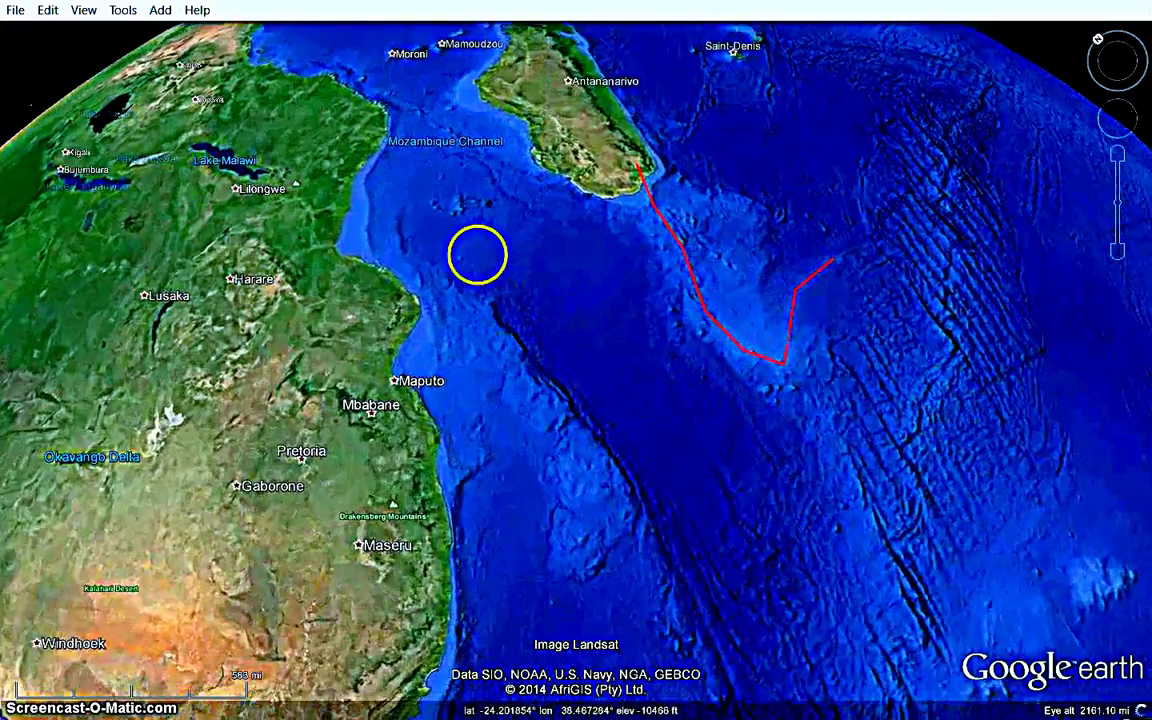
{"action": "left_click_drag", "start_coordinate": [476, 255], "coordinate": [380, 368]}
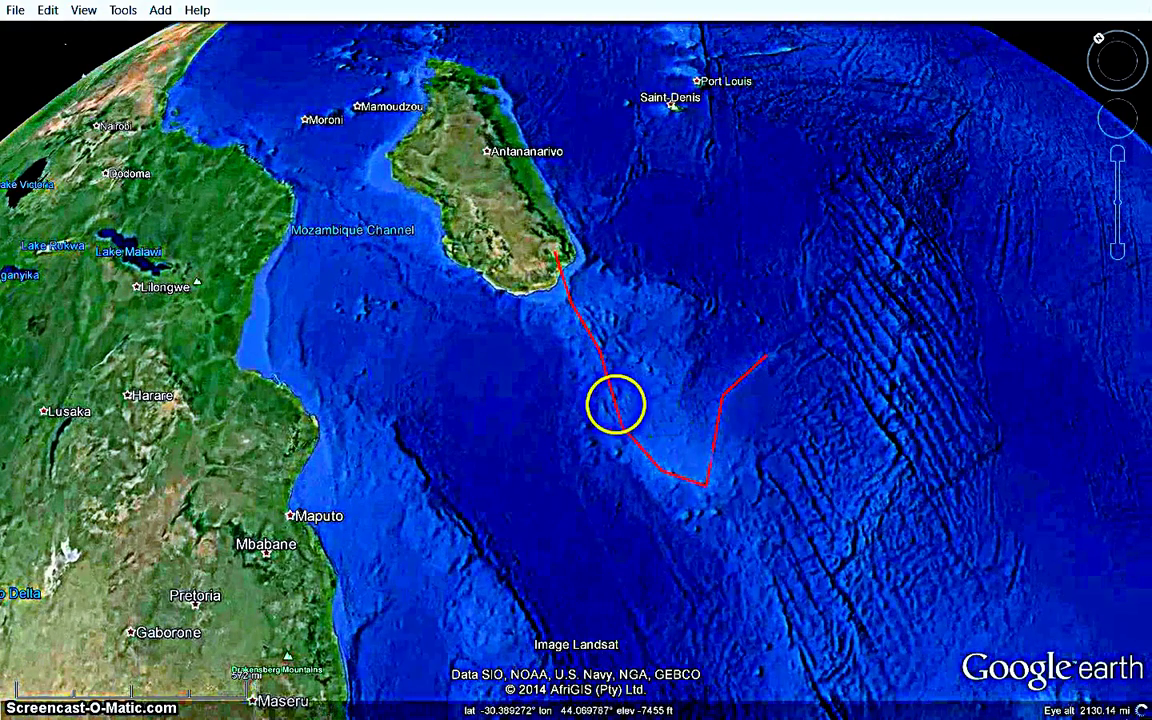
{"action": "right_click", "coordinate": [615, 405]}
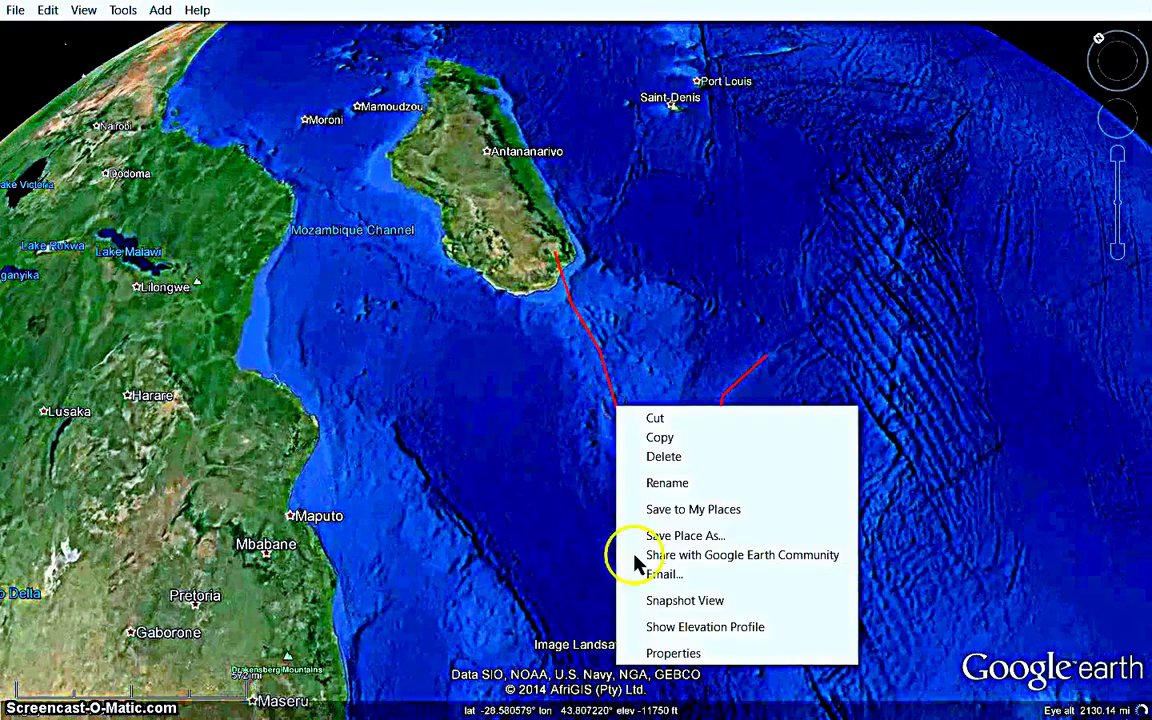
{"action": "left_click", "coordinate": [688, 630]}
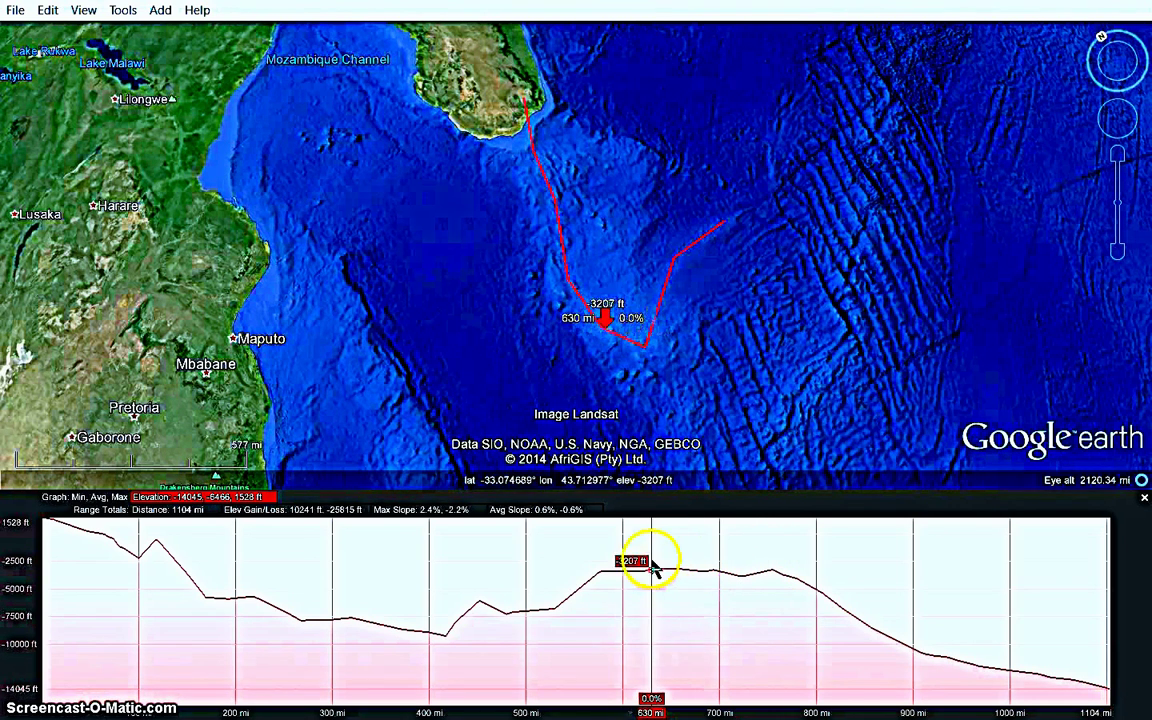
{"action": "mouse_move", "coordinate": [622, 567]}
{"action": "left_mouse_down"}
{"action": "mouse_move", "coordinate": [590, 567]}
{"action": "mouse_move", "coordinate": [795, 567]}
{"action": "mouse_move", "coordinate": [596, 568]}
{"action": "mouse_move", "coordinate": [758, 590]}
{"action": "left_mouse_up"}
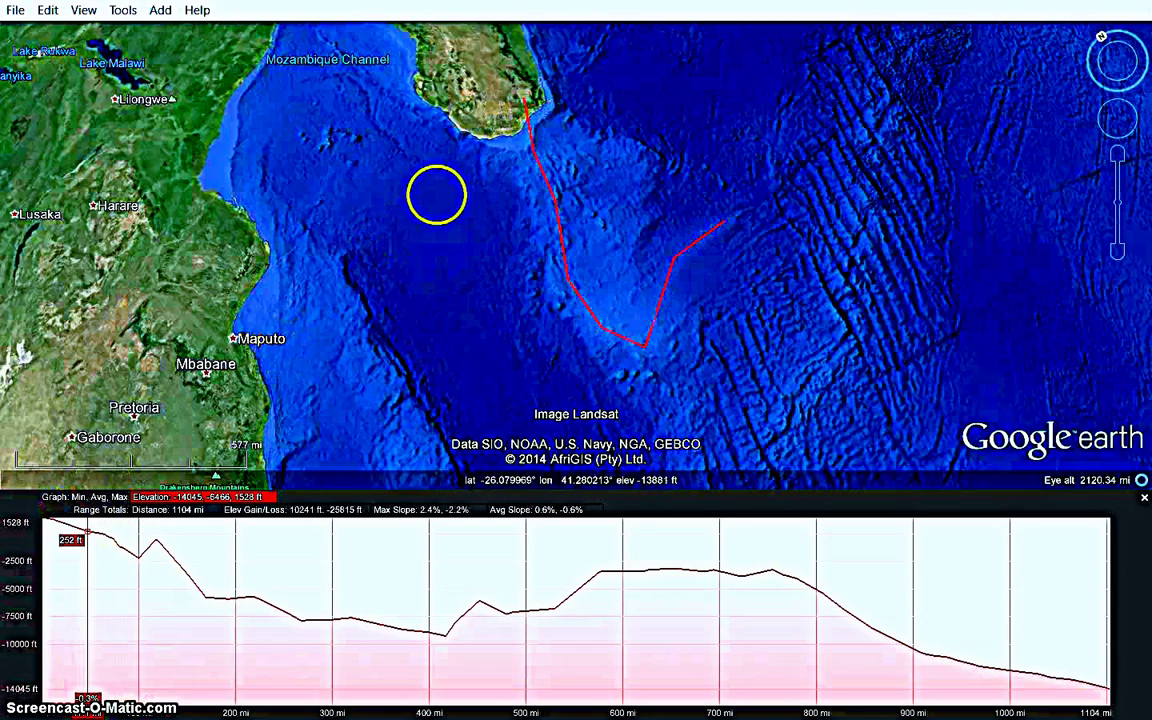
- Rotate the view around Madagascar, examine the plateau beneath the red path up close, and close the elevation profile
{"action": "left_click_drag", "start_coordinate": [436, 194], "coordinate": [437, 283]}
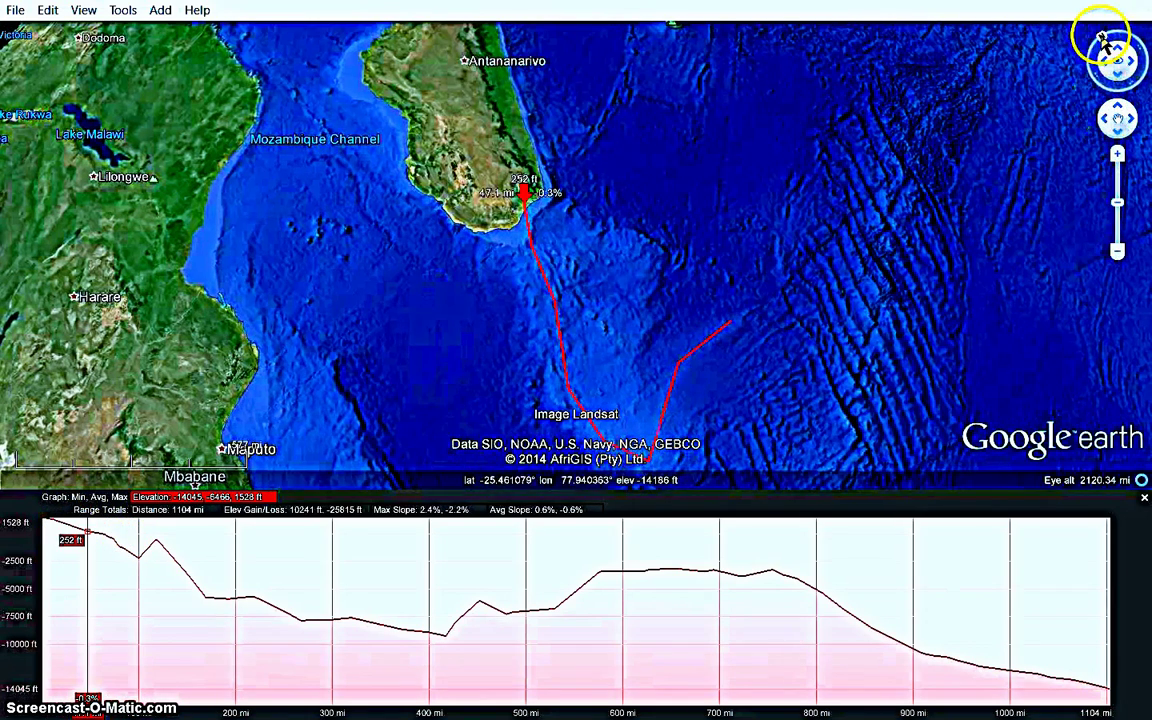
{"action": "left_click_drag", "start_coordinate": [1101, 60], "coordinate": [1101, 84]}
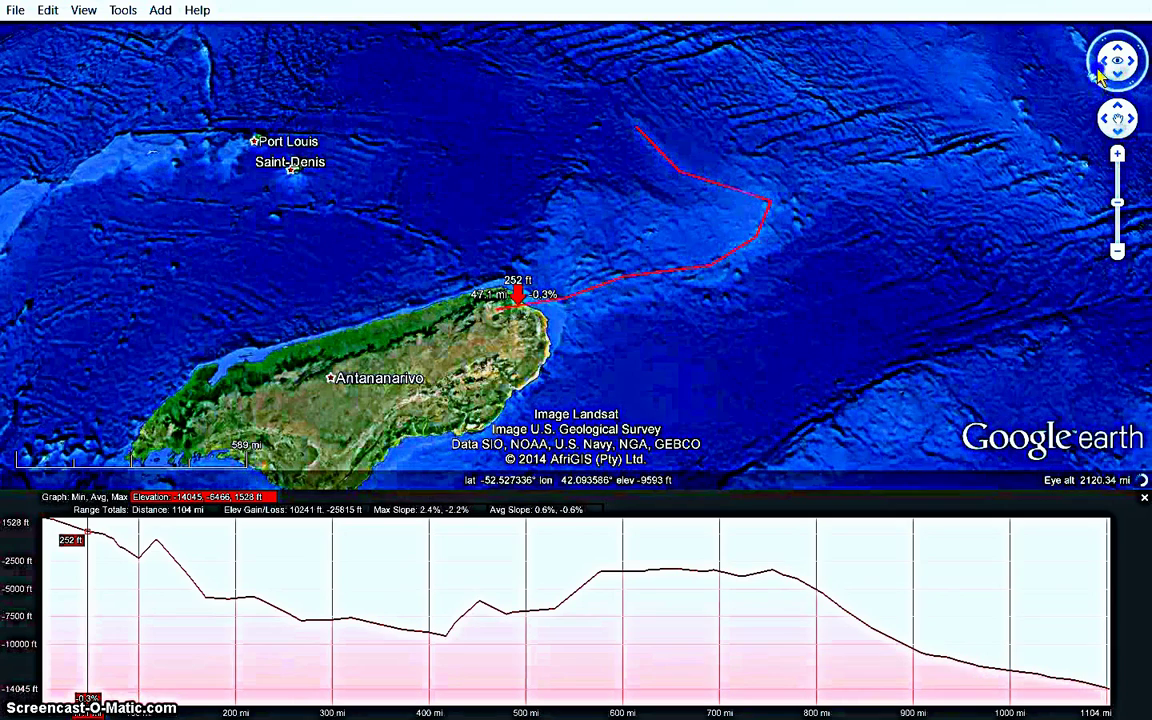
{"action": "scroll", "coordinate": [721, 363], "scroll_direction": "up", "scroll_amount": 3}
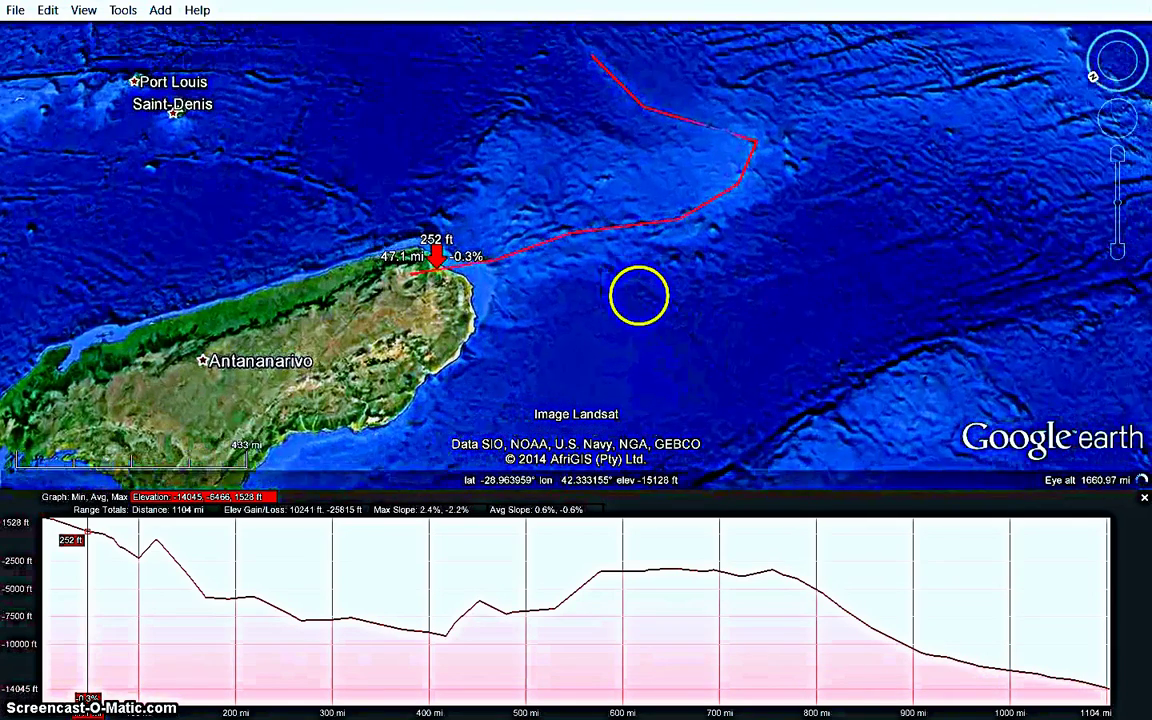
{"action": "scroll", "coordinate": [639, 296], "scroll_direction": "up", "scroll_amount": 3}
{"action": "left_click_drag", "start_coordinate": [612, 296], "coordinate": [606, 354]}
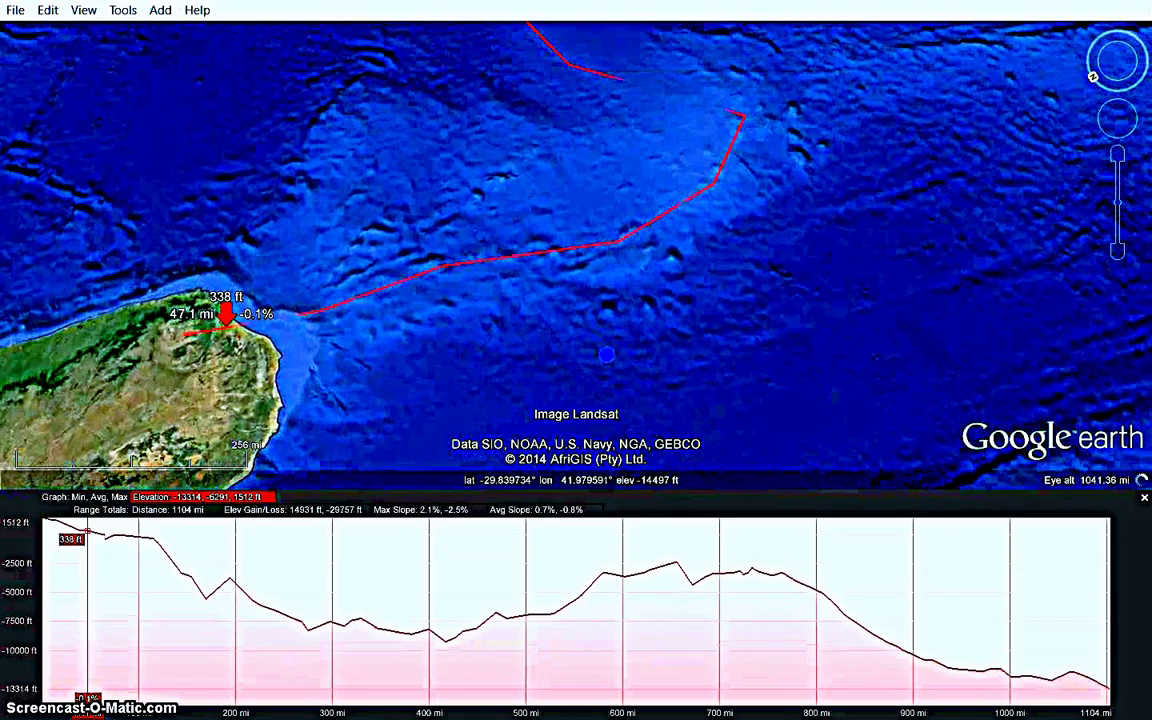
{"action": "left_click", "coordinate": [1145, 498]}
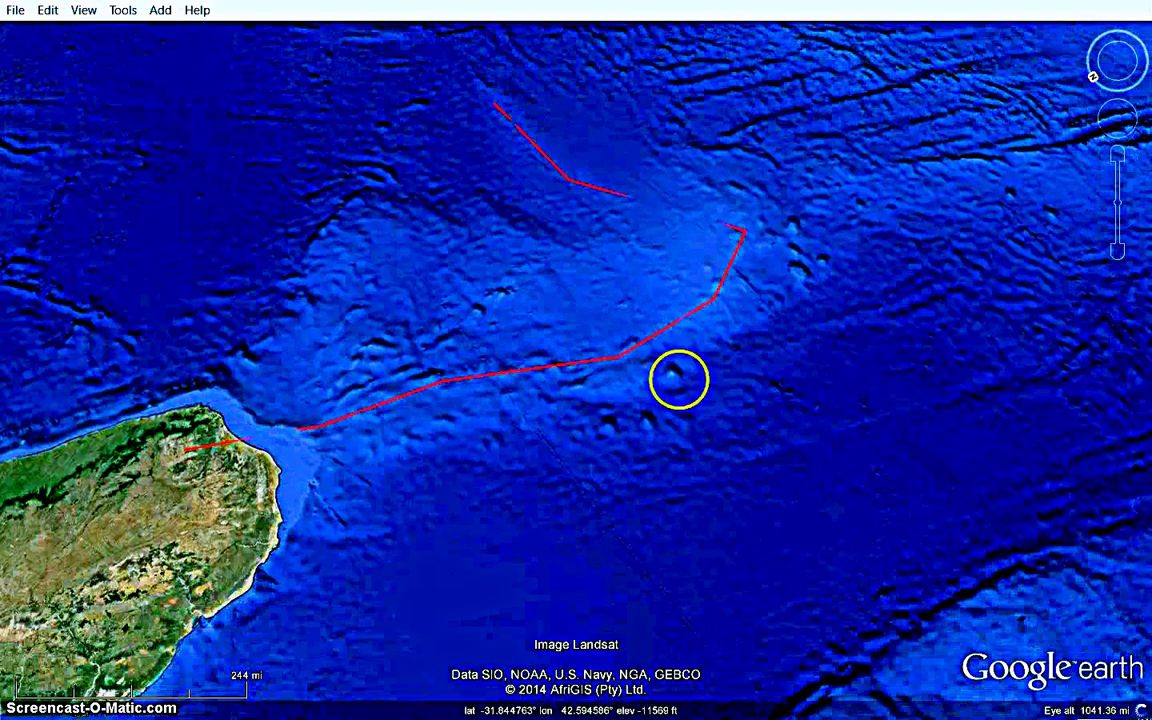
- Examine the seabed beside the red path and around Madagascar's southern and western coasts up close
{"action": "left_click_drag", "start_coordinate": [517, 465], "coordinate": [540, 420]}
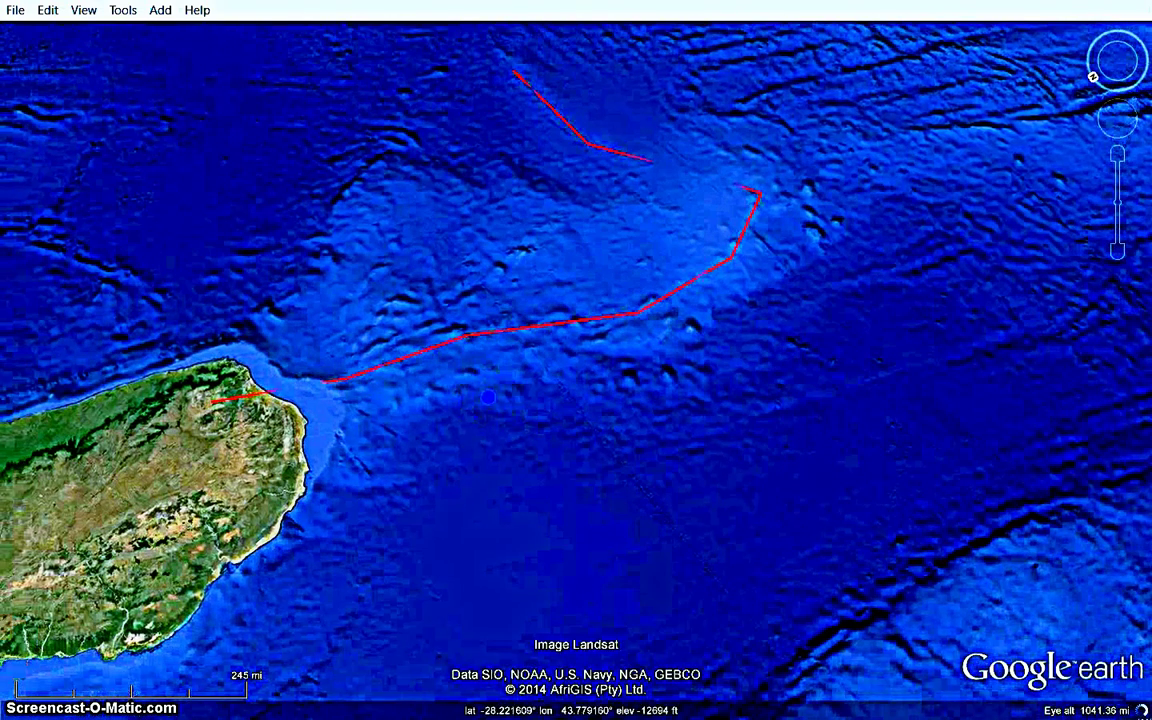
{"action": "double_click", "coordinate": [488, 397]}
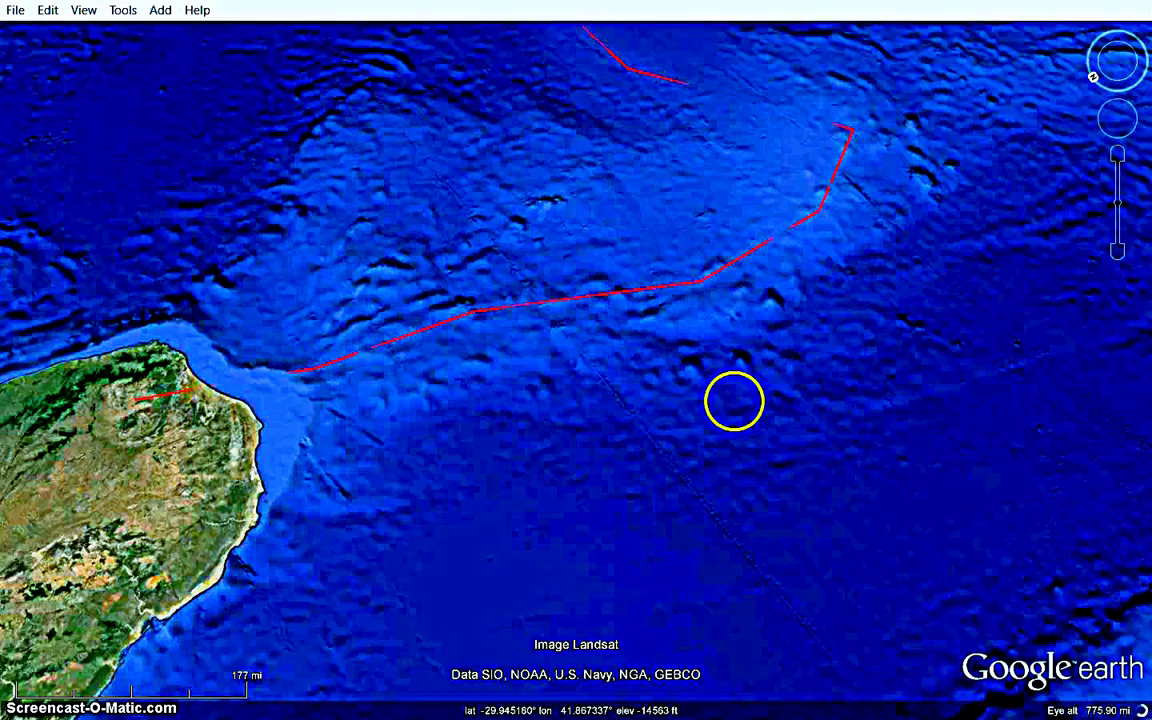
{"action": "left_click", "coordinate": [736, 397]}
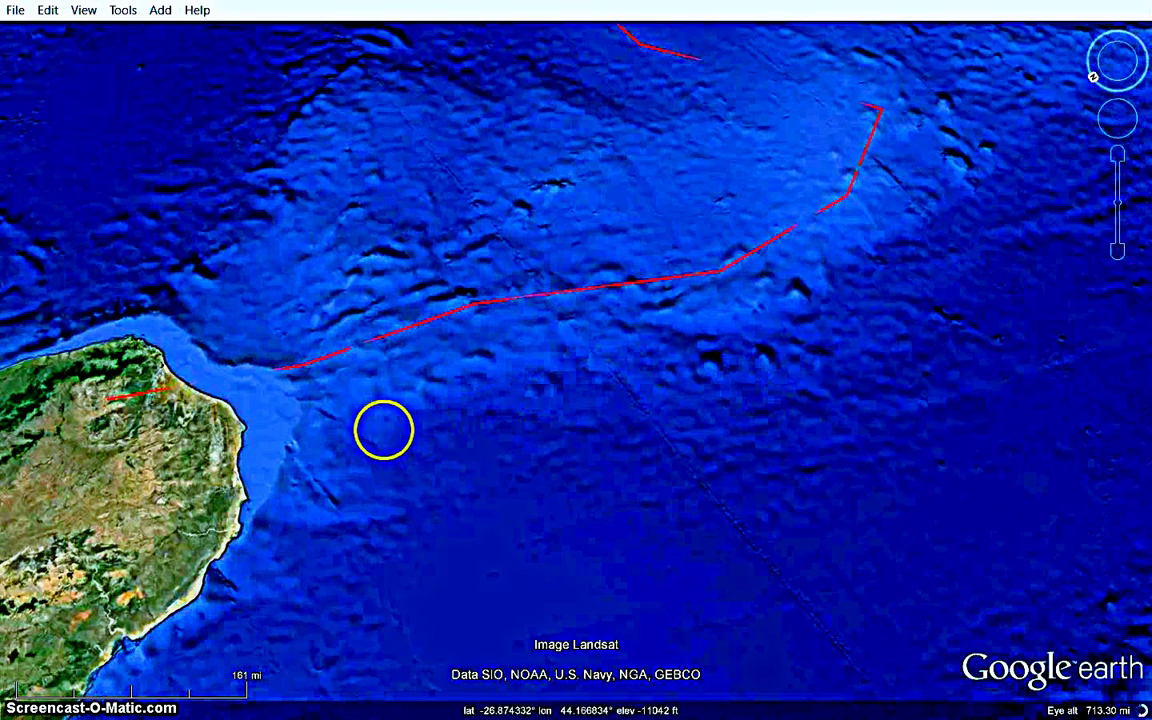
{"action": "left_click_drag", "start_coordinate": [377, 424], "coordinate": [498, 235]}
{"action": "left_click_drag", "start_coordinate": [454, 472], "coordinate": [505, 378]}
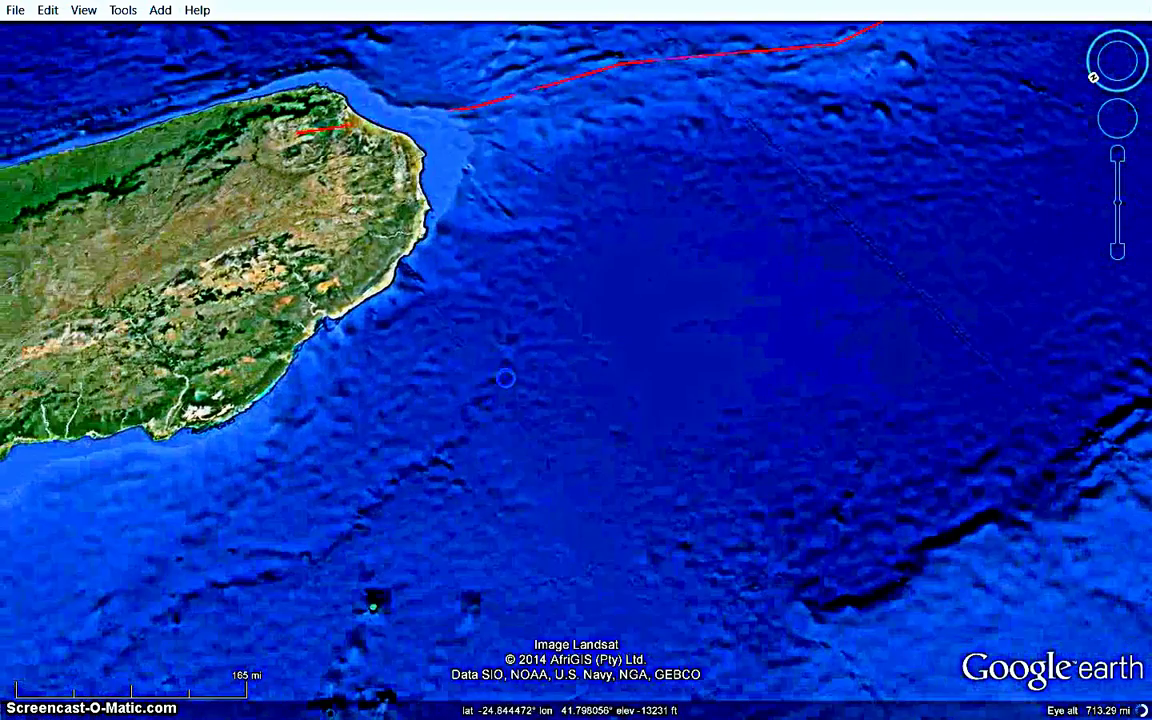
- Move past Madagascar's northern end and bring the whole curved submarine ridge reaching to Port Louis into view
{"action": "left_click_drag", "start_coordinate": [345, 379], "coordinate": [1001, 382]}
{"action": "left_click_drag", "start_coordinate": [402, 370], "coordinate": [1065, 366]}
{"action": "left_click_drag", "start_coordinate": [531, 340], "coordinate": [726, 339]}
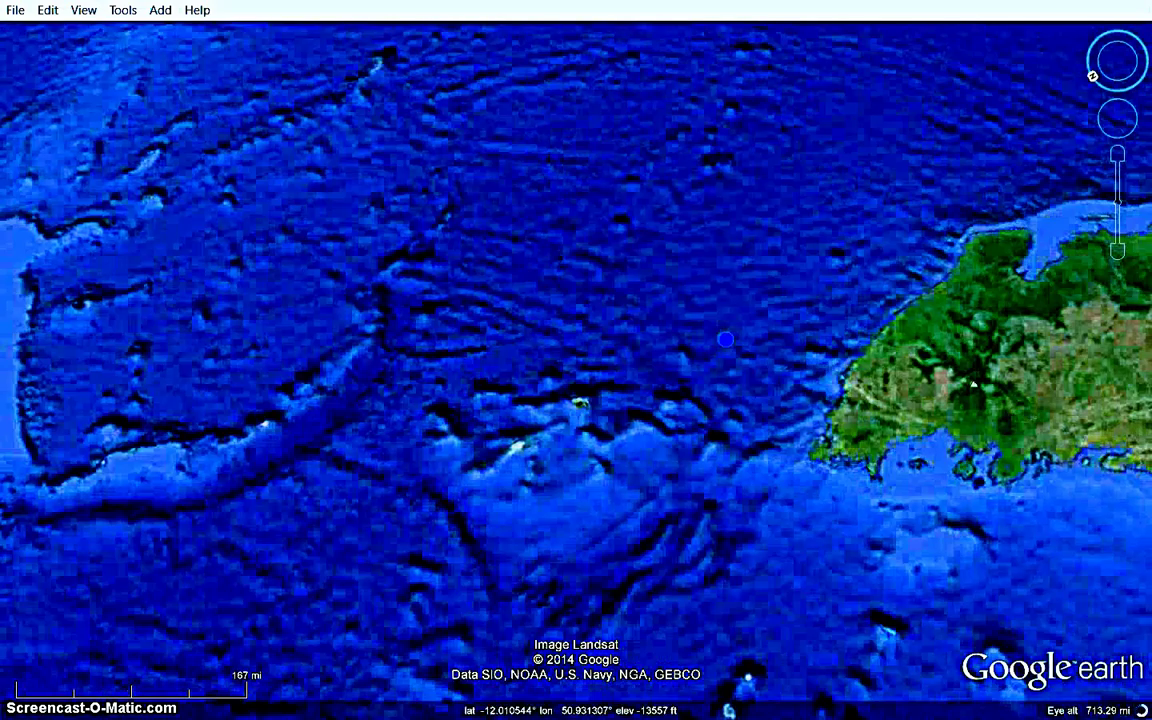
{"action": "scroll", "coordinate": [616, 238], "scroll_direction": "down", "scroll_amount": 6}
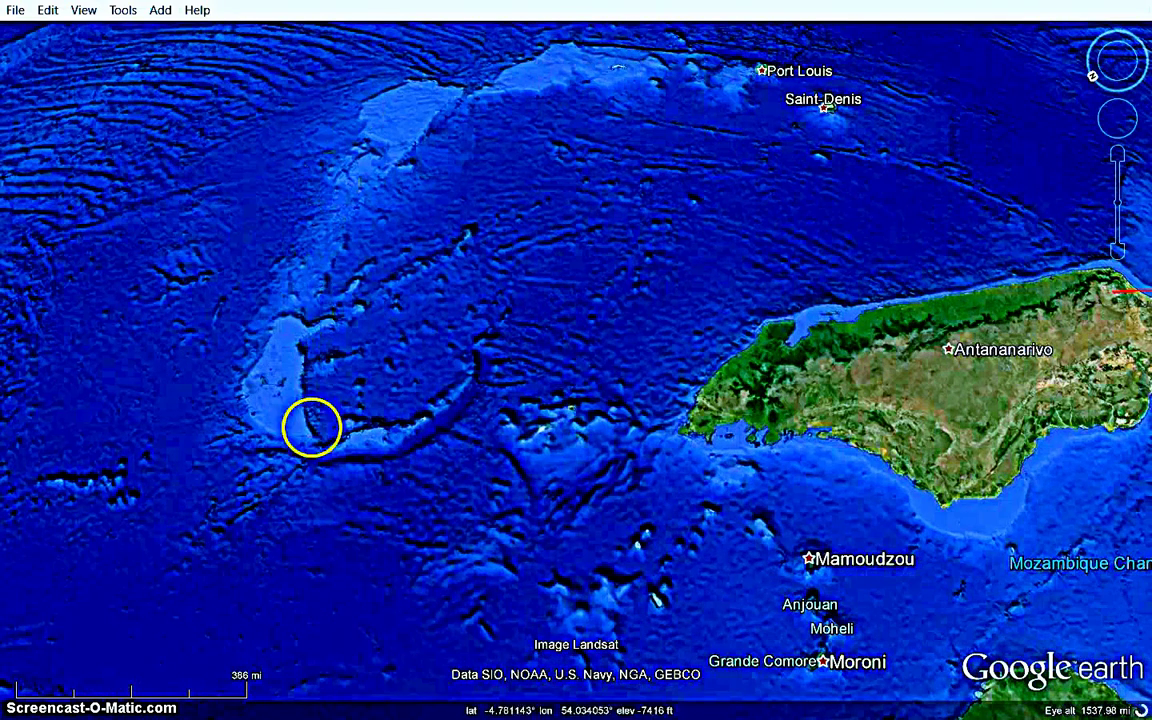
- Trace a ruler path about 1,831 miles long along the curved submarine ridge northeast of Madagascar, through Port Louis to Saint-Denis
{"action": "left_click", "coordinate": [122, 11]}
{"action": "left_click", "coordinate": [145, 35]}
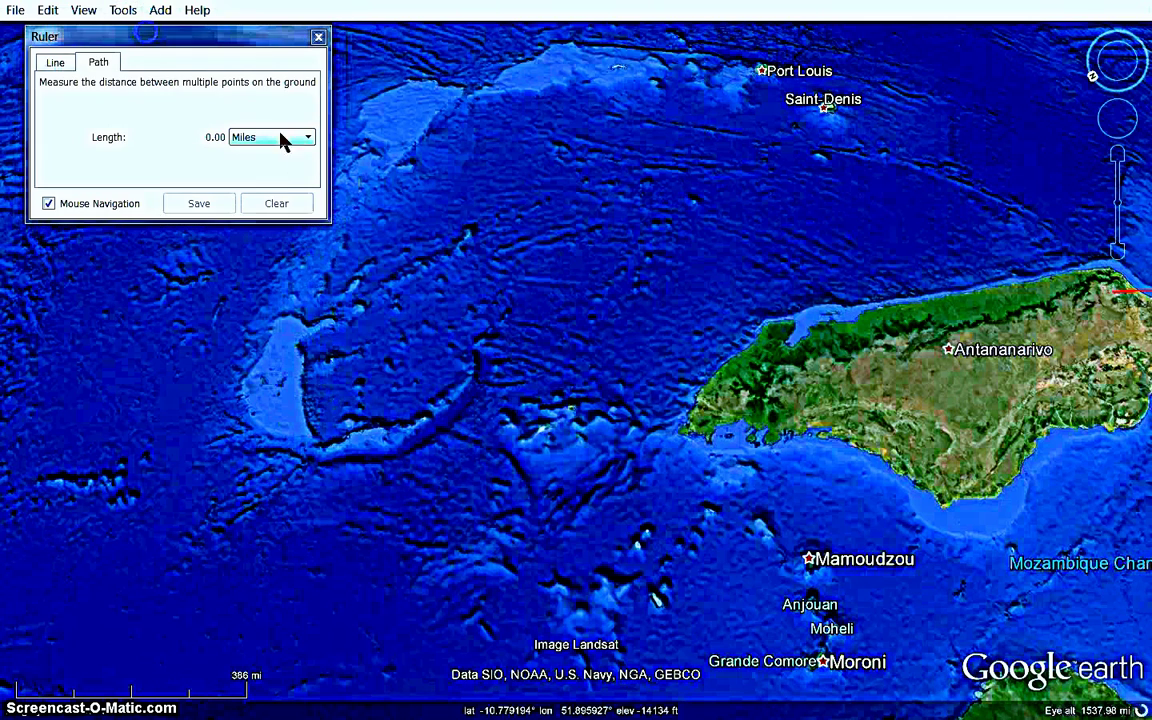
{"action": "left_click", "coordinate": [452, 398]}
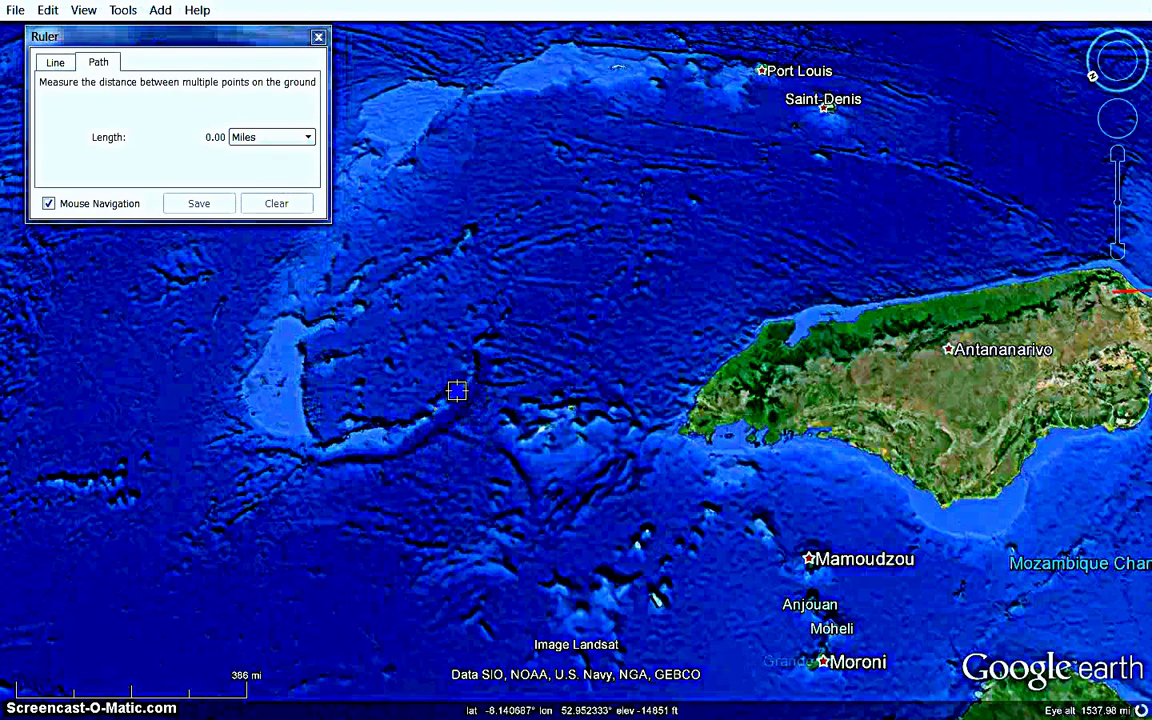
{"action": "left_click", "coordinate": [376, 441]}
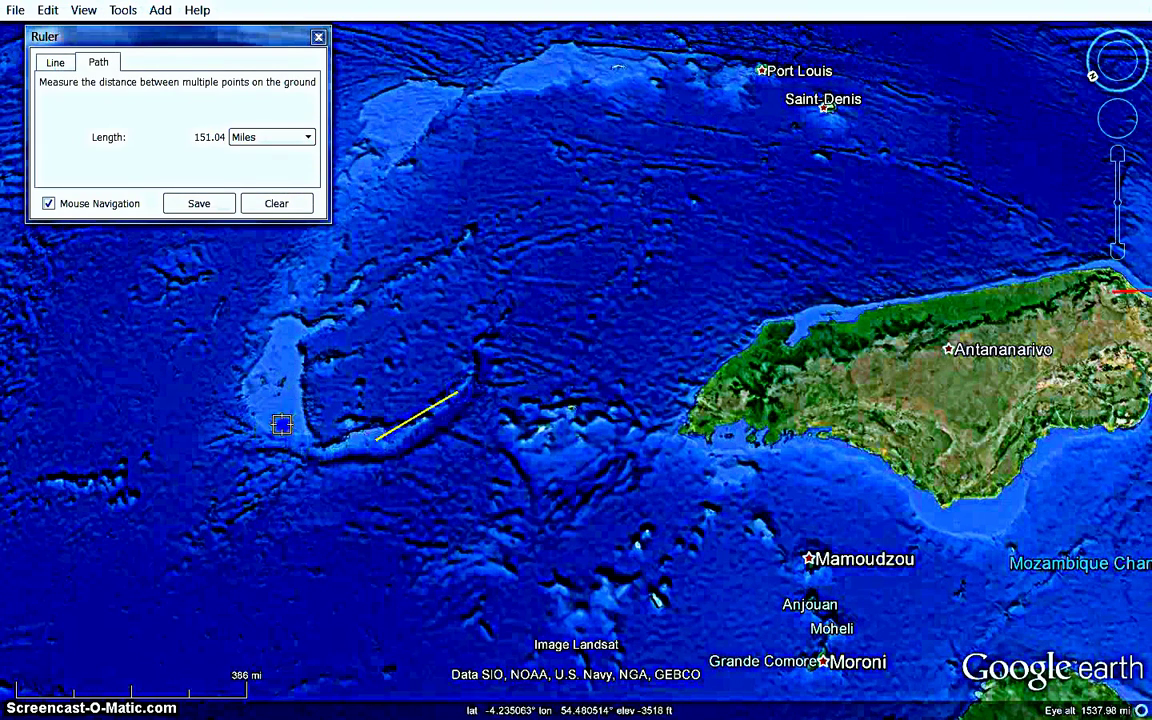
{"action": "left_click", "coordinate": [291, 304]}
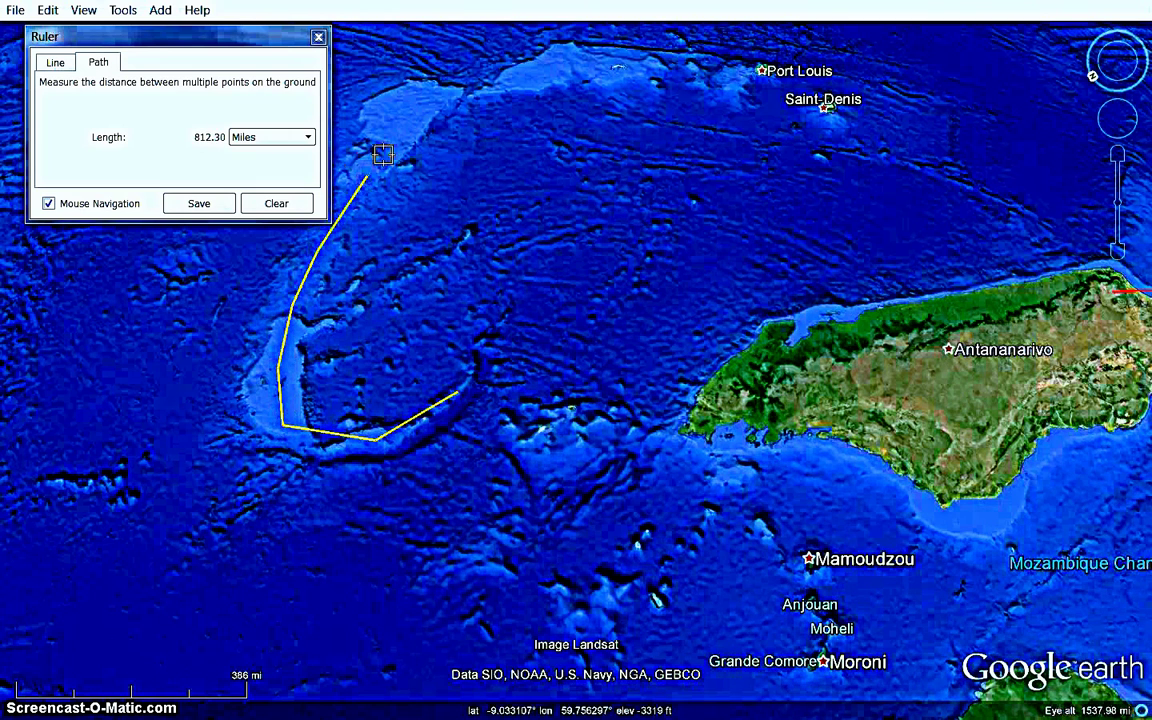
{"action": "left_click", "coordinate": [415, 101]}
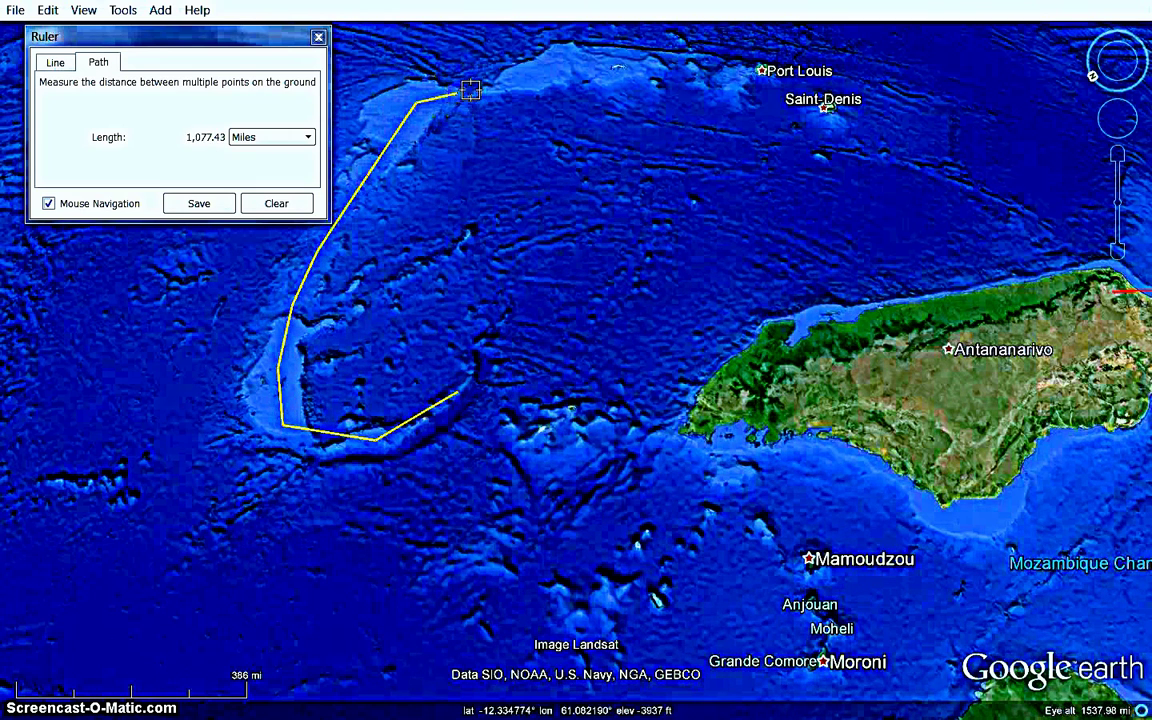
{"action": "left_click", "coordinate": [513, 80]}
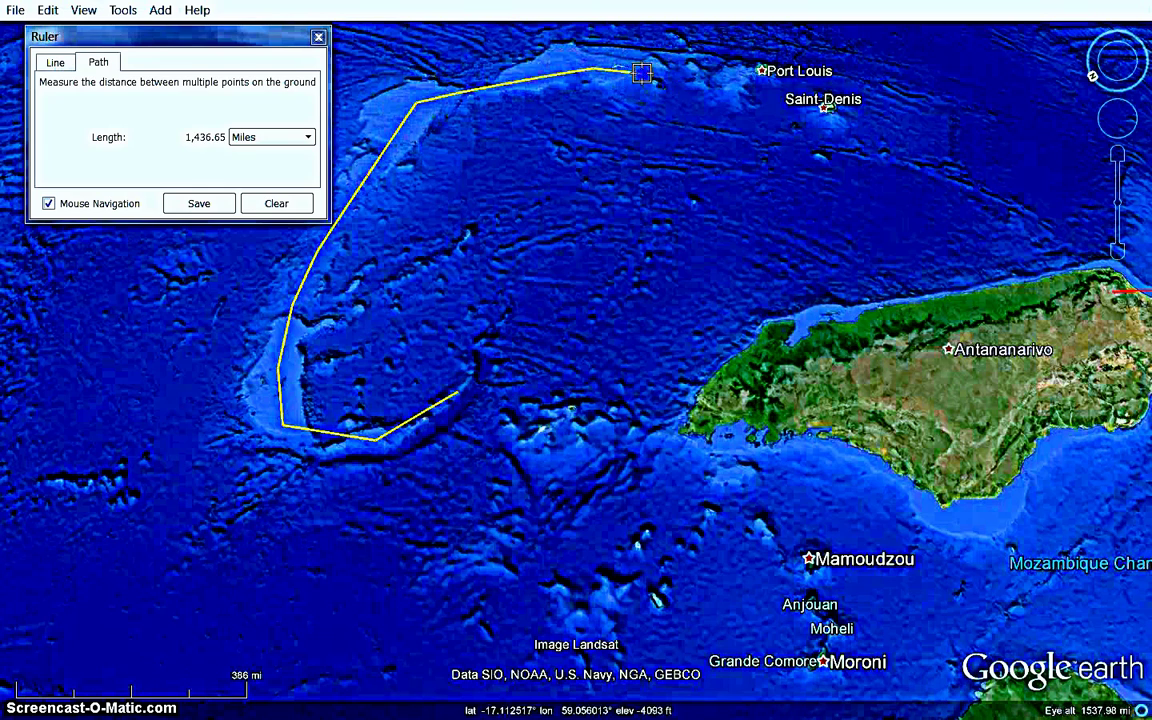
{"action": "left_click", "coordinate": [737, 74]}
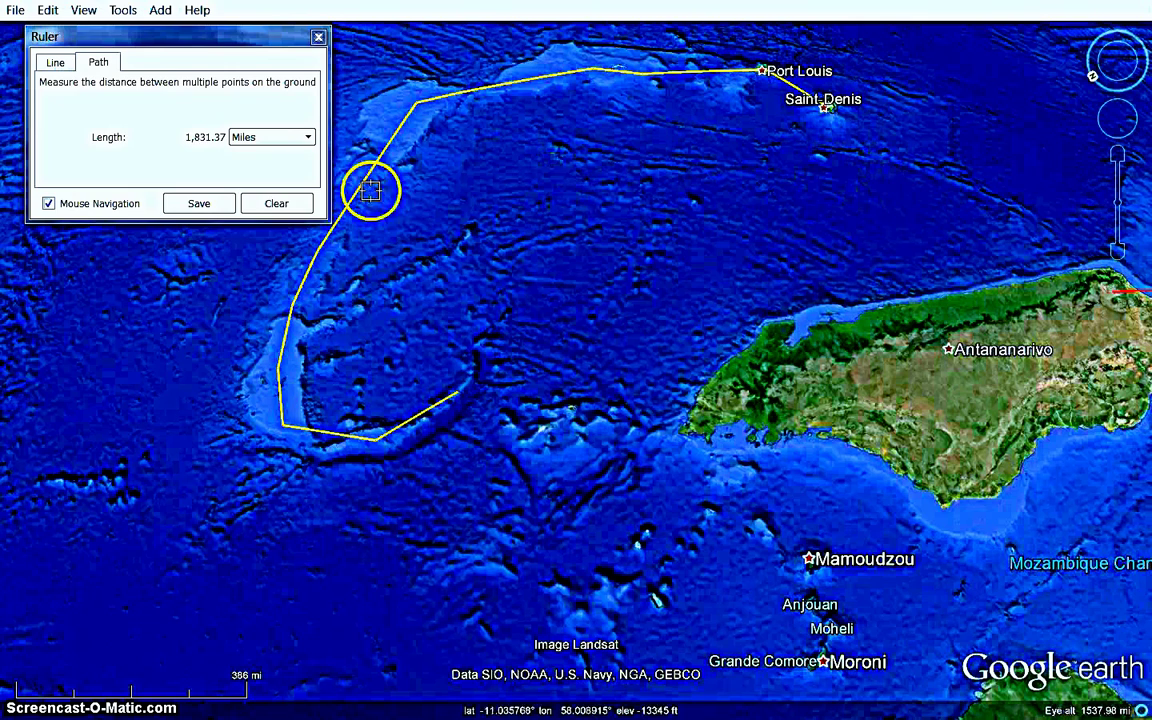
- Save the traced ruler path along the curved submarine ridge and show its elevation profile
{"action": "left_click", "coordinate": [200, 207]}
{"action": "left_click", "coordinate": [203, 540]}
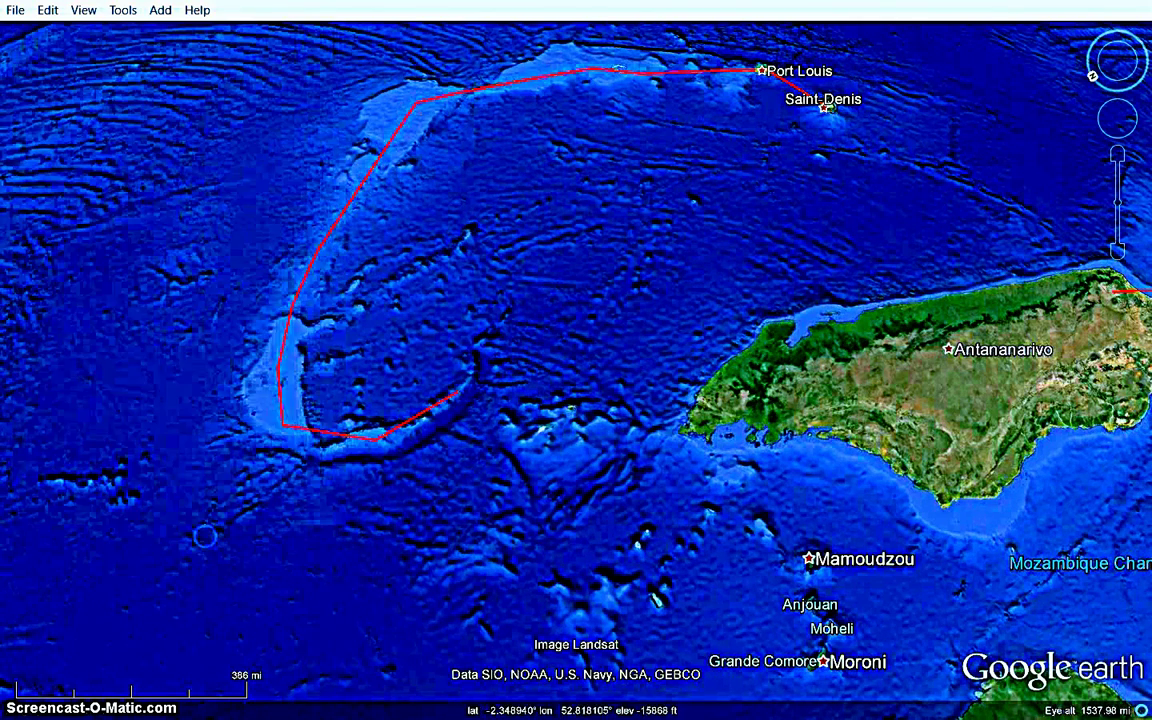
{"action": "right_click", "coordinate": [281, 410]}
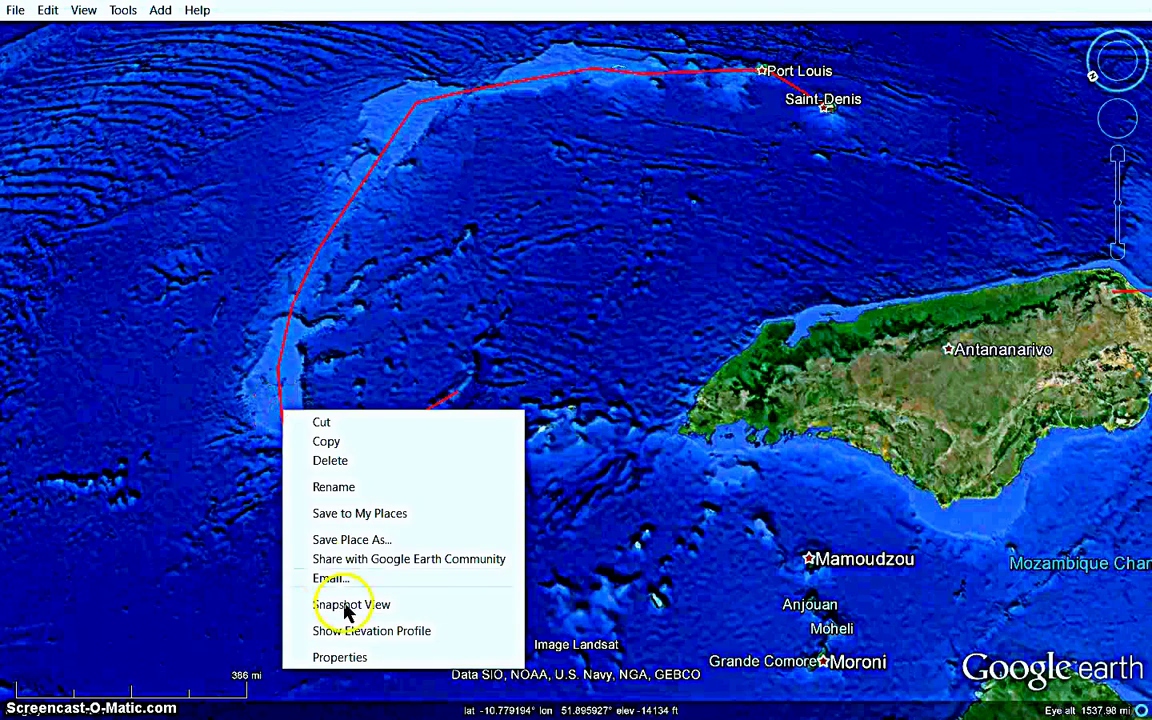
{"action": "left_click", "coordinate": [370, 630]}
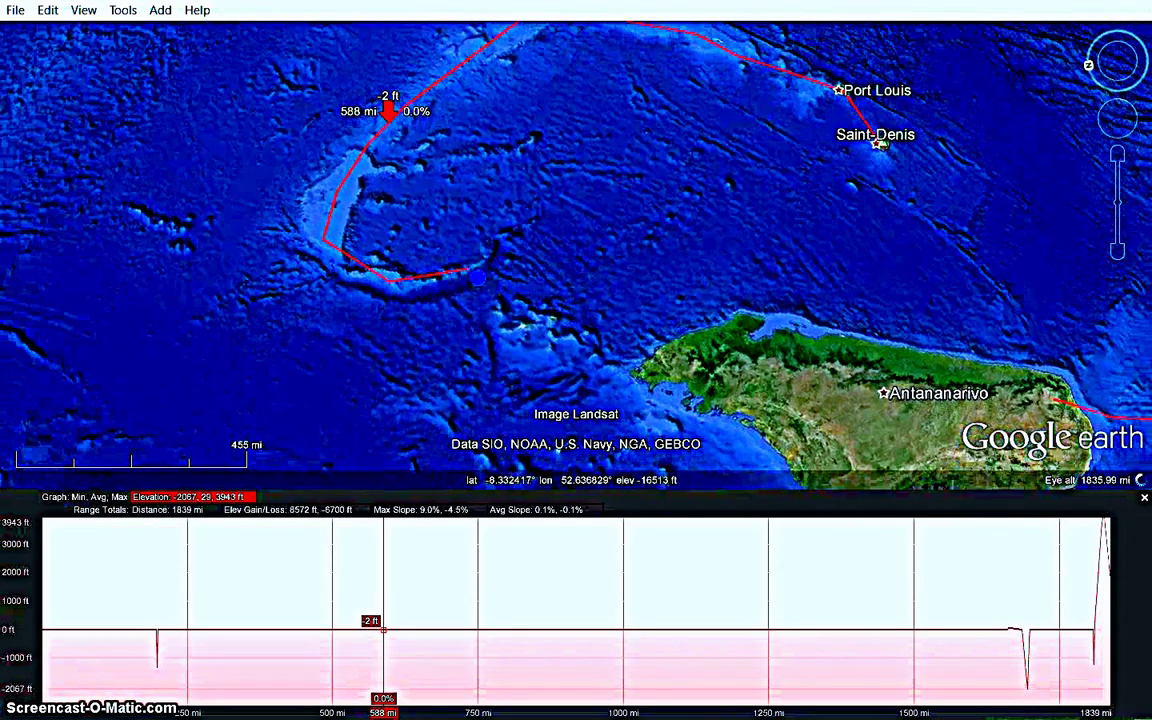
- Set the ridge path's altitude mode to Relative to sea floor, after trying Relative to ground
{"action": "right_click", "coordinate": [332, 205]}
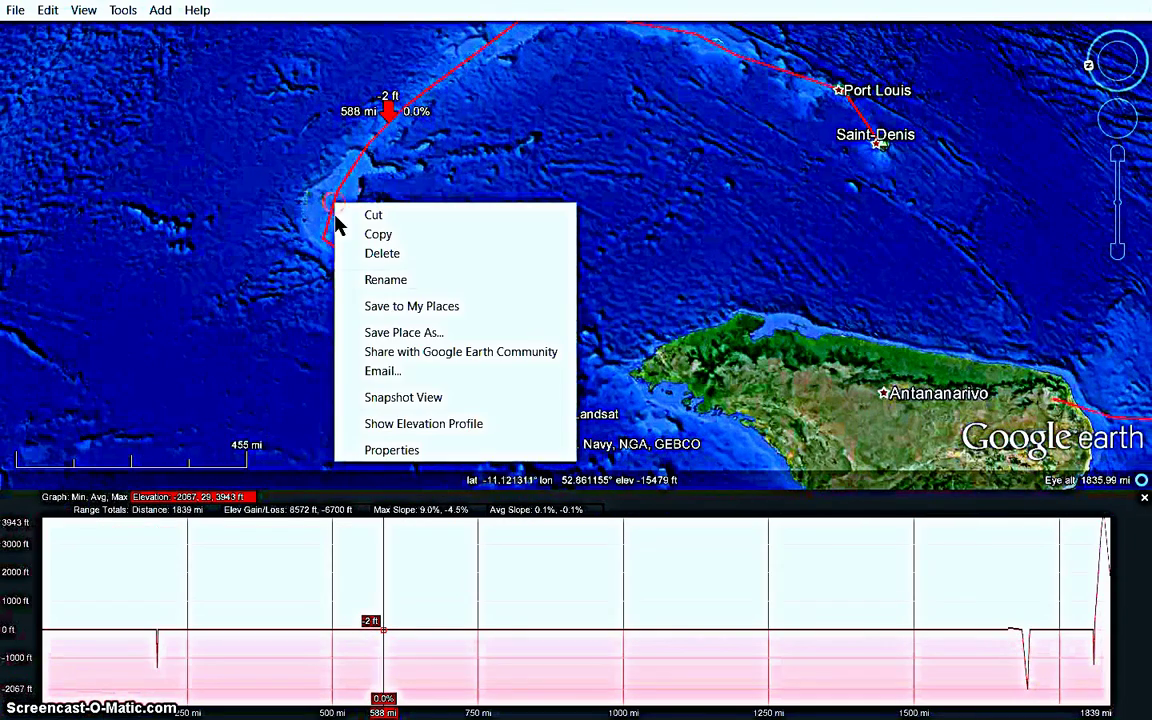
{"action": "left_click", "coordinate": [392, 450]}
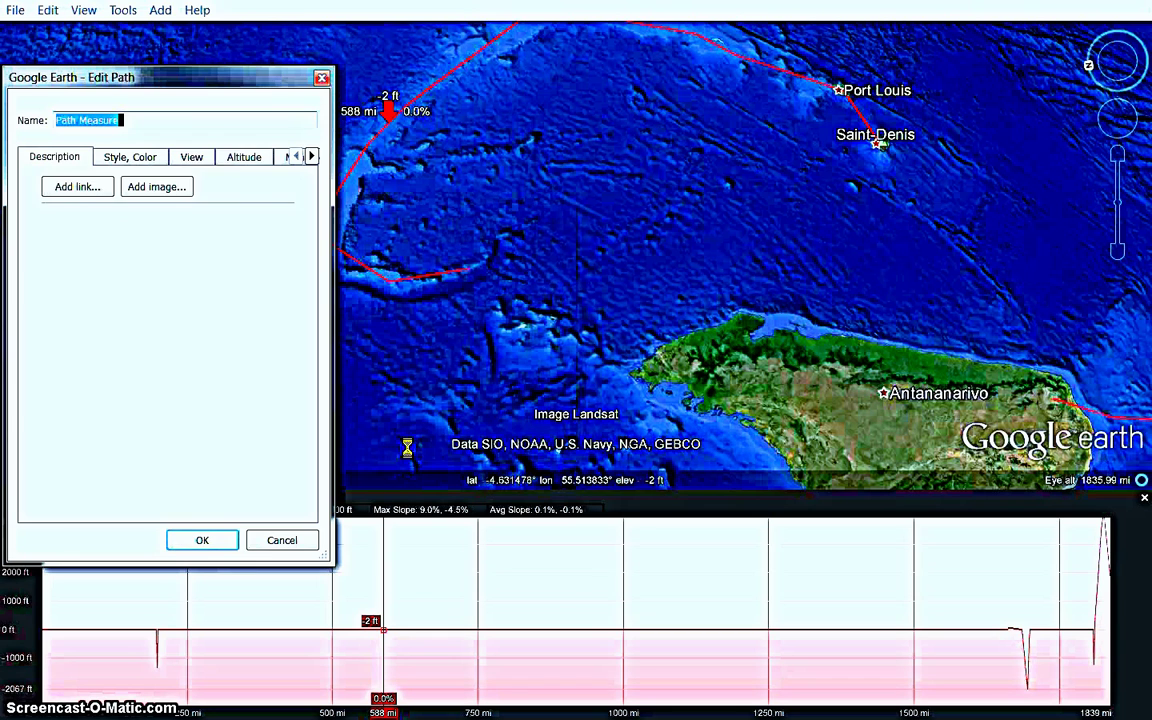
{"action": "left_click", "coordinate": [236, 160]}
{"action": "left_click", "coordinate": [231, 197]}
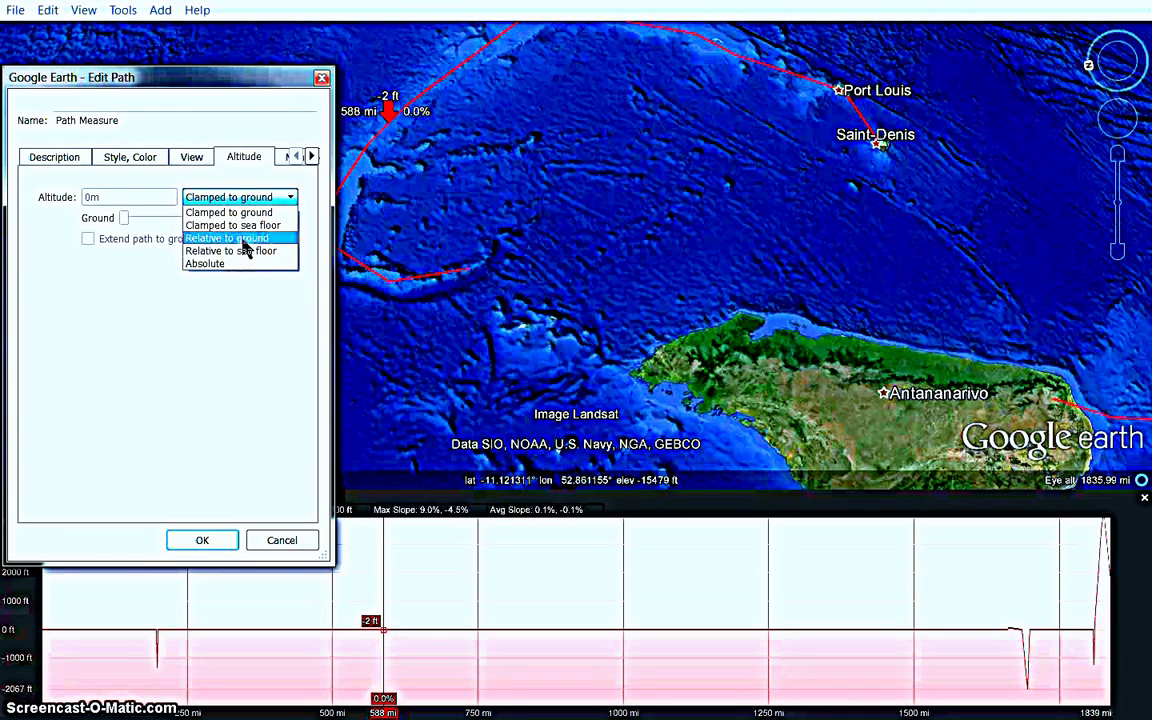
{"action": "left_click", "coordinate": [244, 239]}
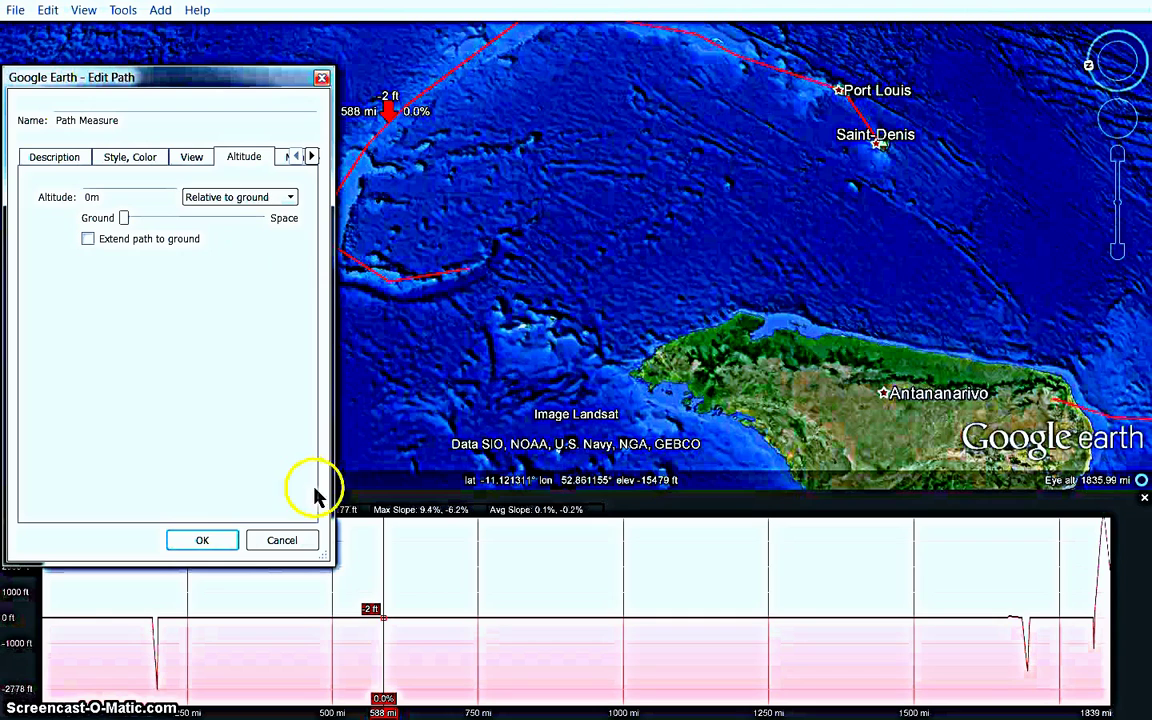
{"action": "left_click", "coordinate": [262, 198]}
{"action": "left_click", "coordinate": [250, 251]}
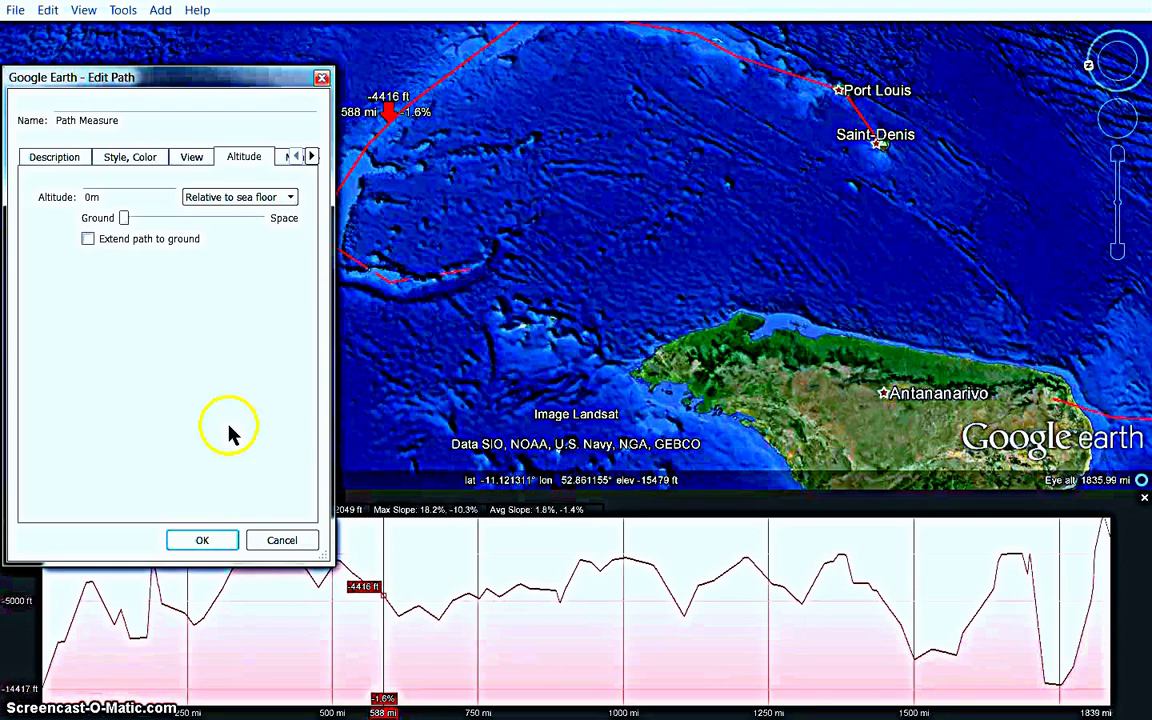
{"action": "left_click", "coordinate": [222, 548]}
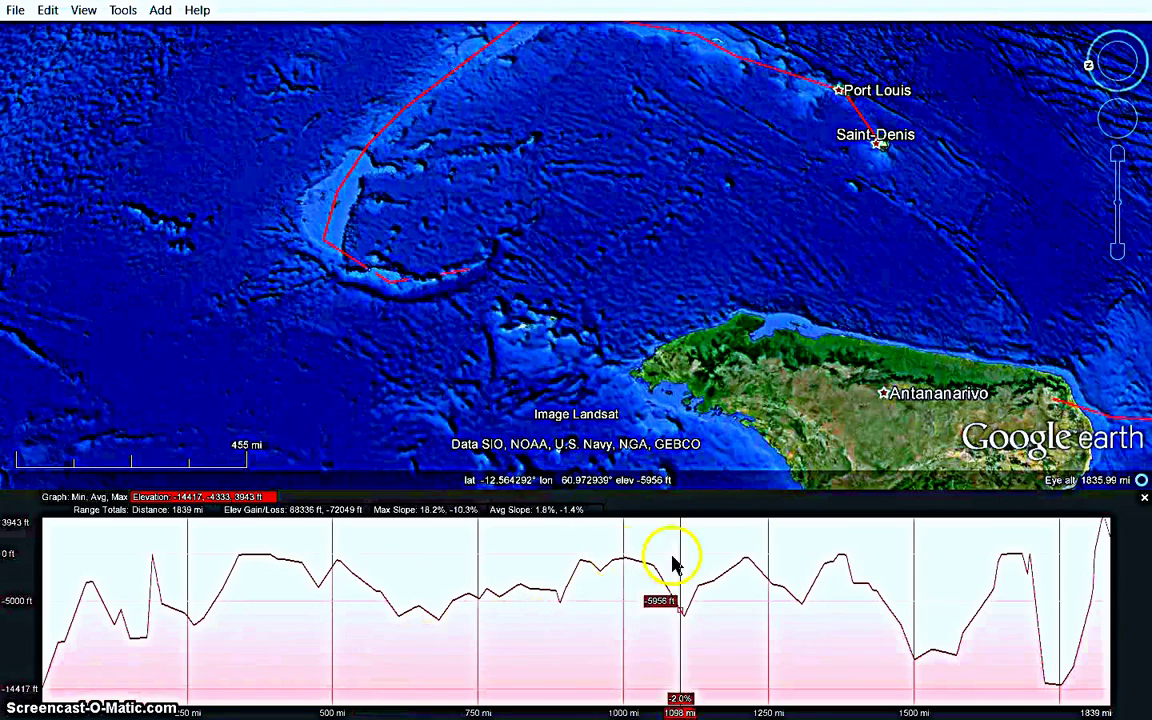
- Bring the whole ridge path into view and select the profile's final stretch of about 24.8 miles at Saint-Denis
{"action": "left_click_drag", "start_coordinate": [630, 255], "coordinate": [615, 306]}
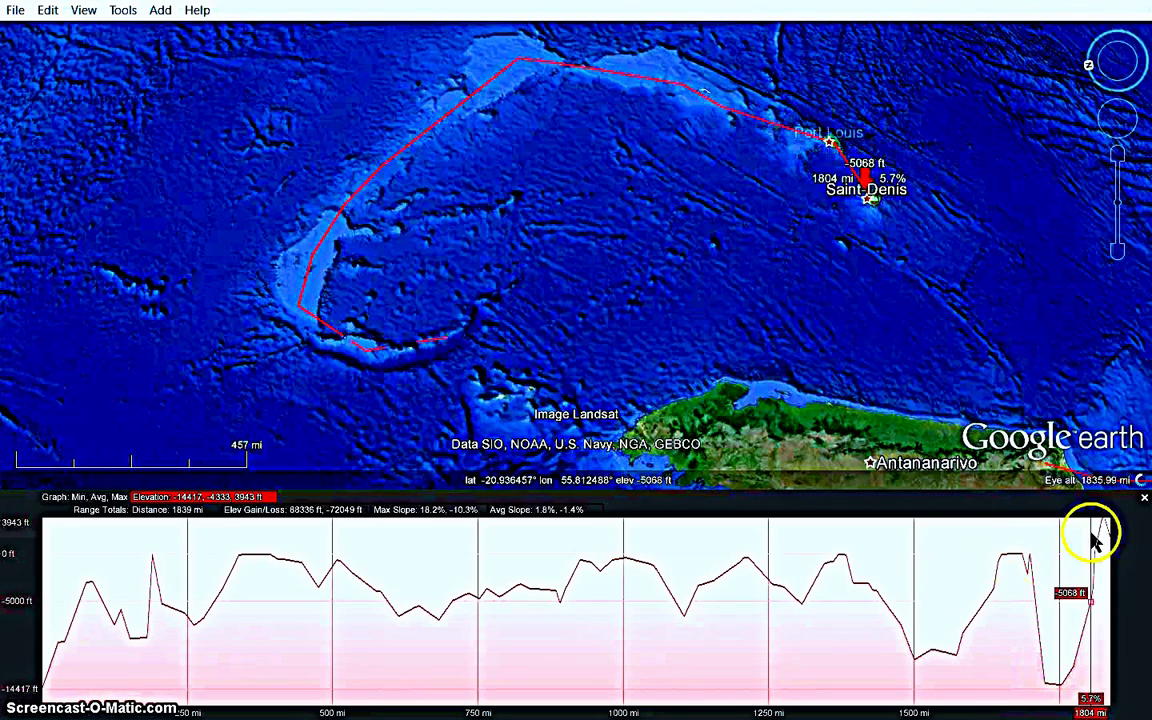
{"action": "mouse_move", "coordinate": [1100, 540]}
{"action": "left_mouse_down"}
{"action": "mouse_move", "coordinate": [1106, 530]}
{"action": "mouse_move", "coordinate": [1097, 548]}
{"action": "left_mouse_up"}
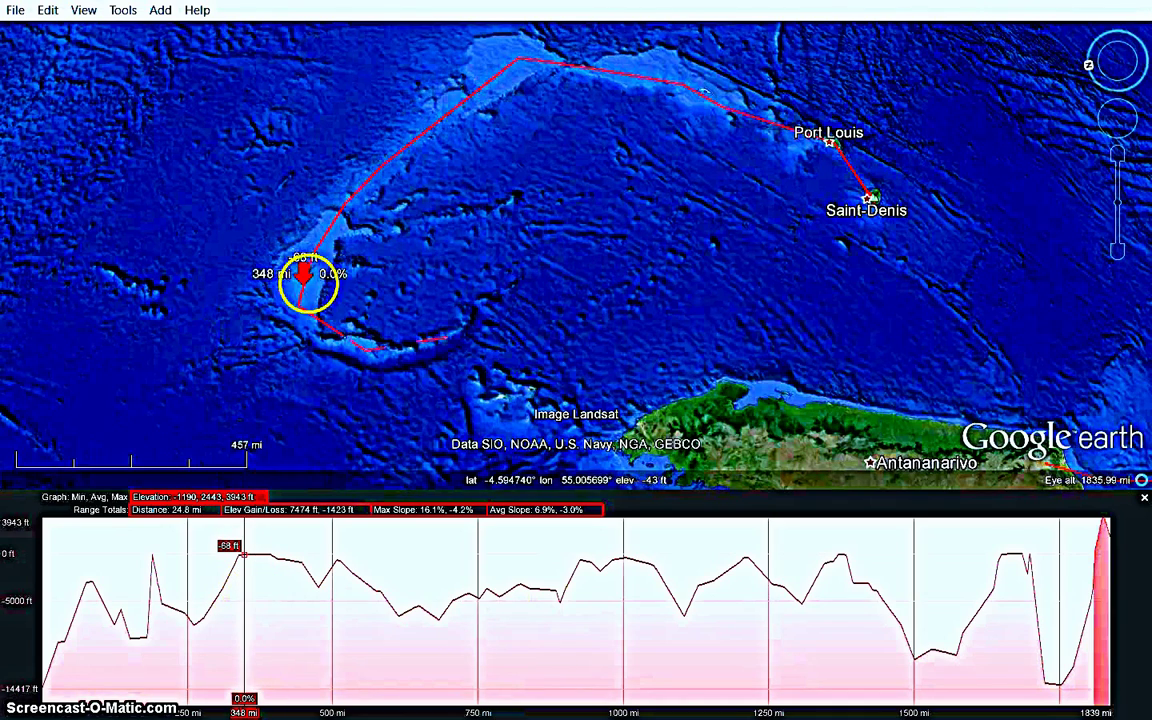
- Examine the flat plateau of the Seychelles Bank around Victoria up close, viewing it from a different heading
{"action": "double_click", "coordinate": [314, 293]}
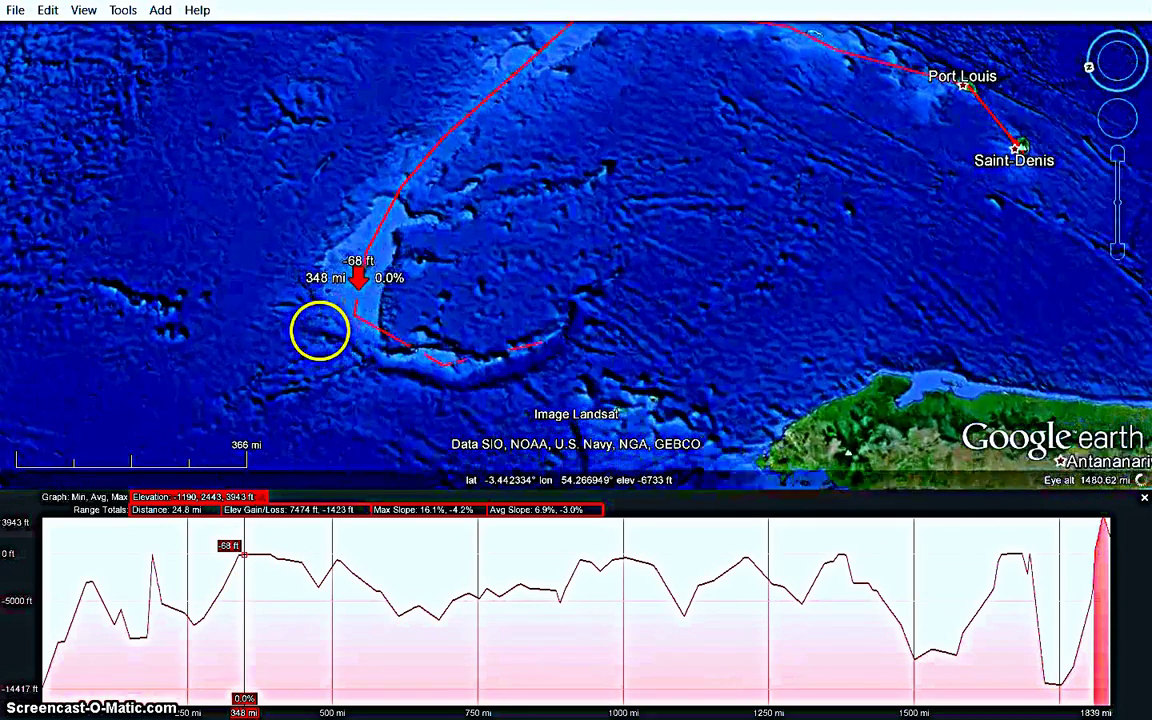
{"action": "scroll", "coordinate": [320, 330], "scroll_direction": "up", "scroll_amount": 5}
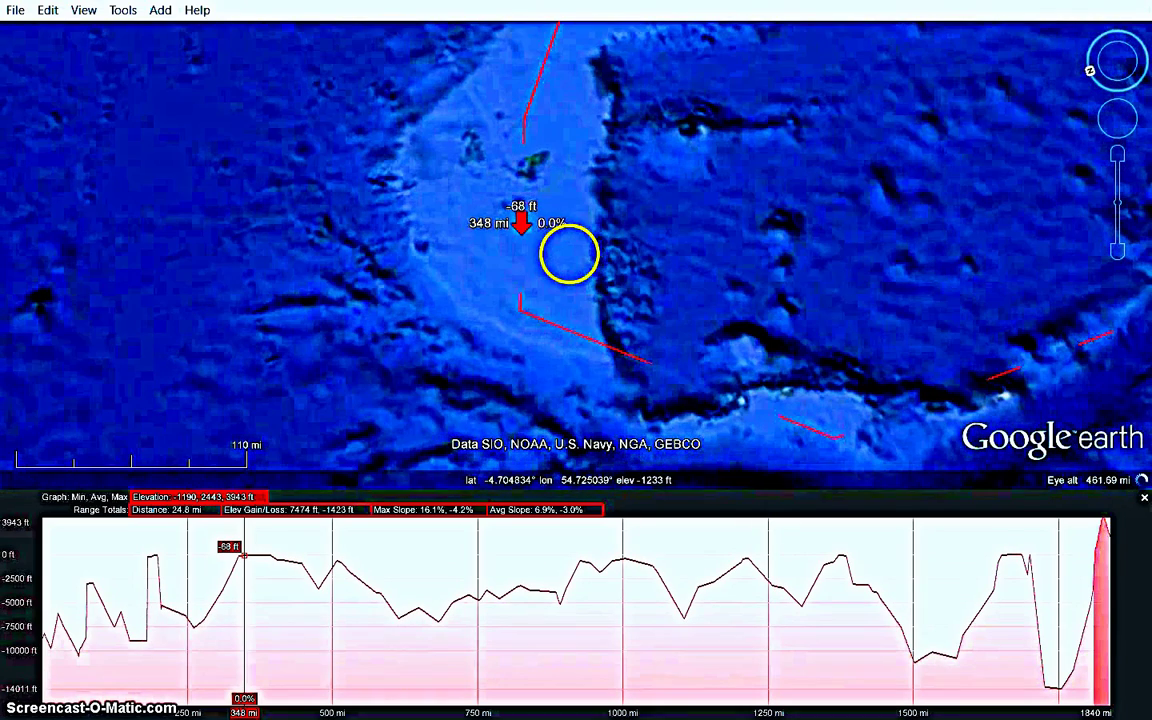
{"action": "scroll", "coordinate": [571, 186], "scroll_direction": "up", "scroll_amount": 2}
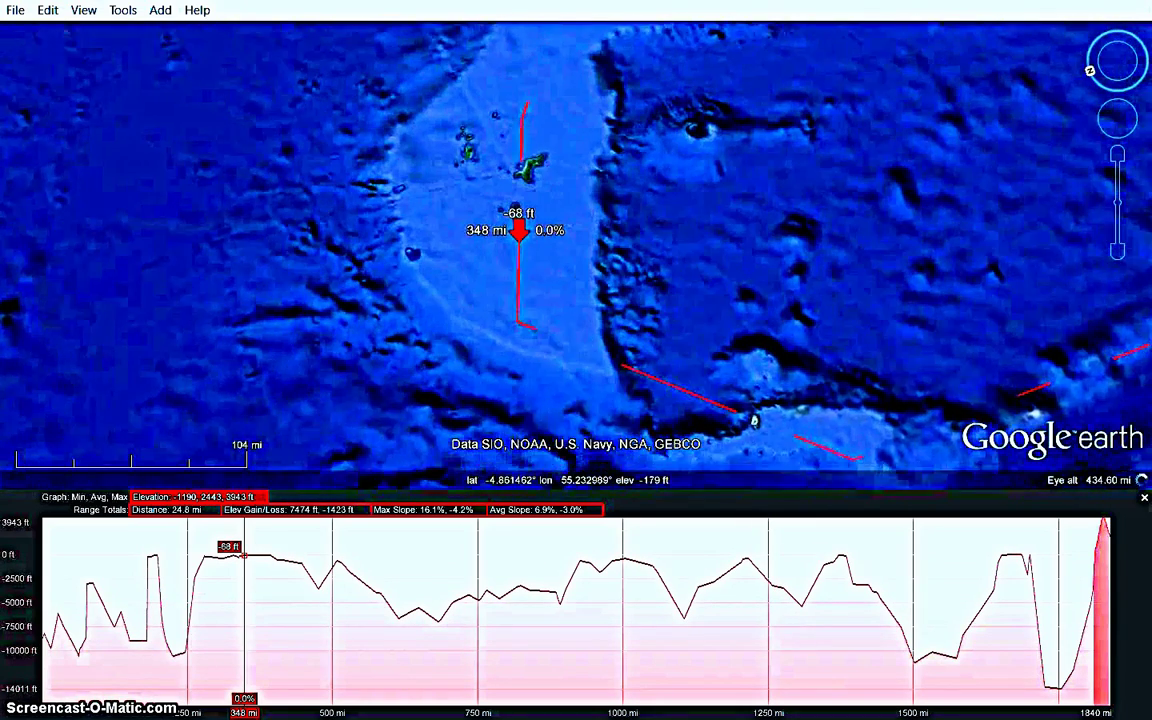
{"action": "scroll", "coordinate": [563, 213], "scroll_direction": "up", "scroll_amount": 3}
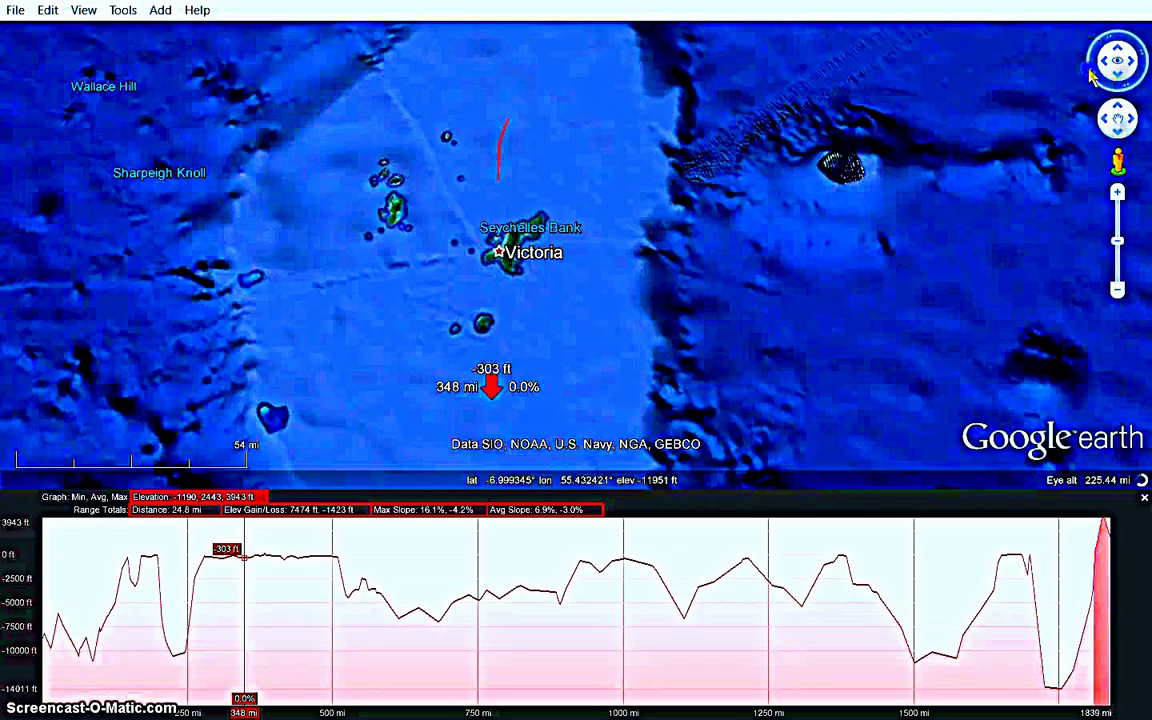
{"action": "left_click_drag", "start_coordinate": [1105, 88], "coordinate": [1133, 97]}
{"action": "left_click_drag", "start_coordinate": [711, 418], "coordinate": [693, 358]}
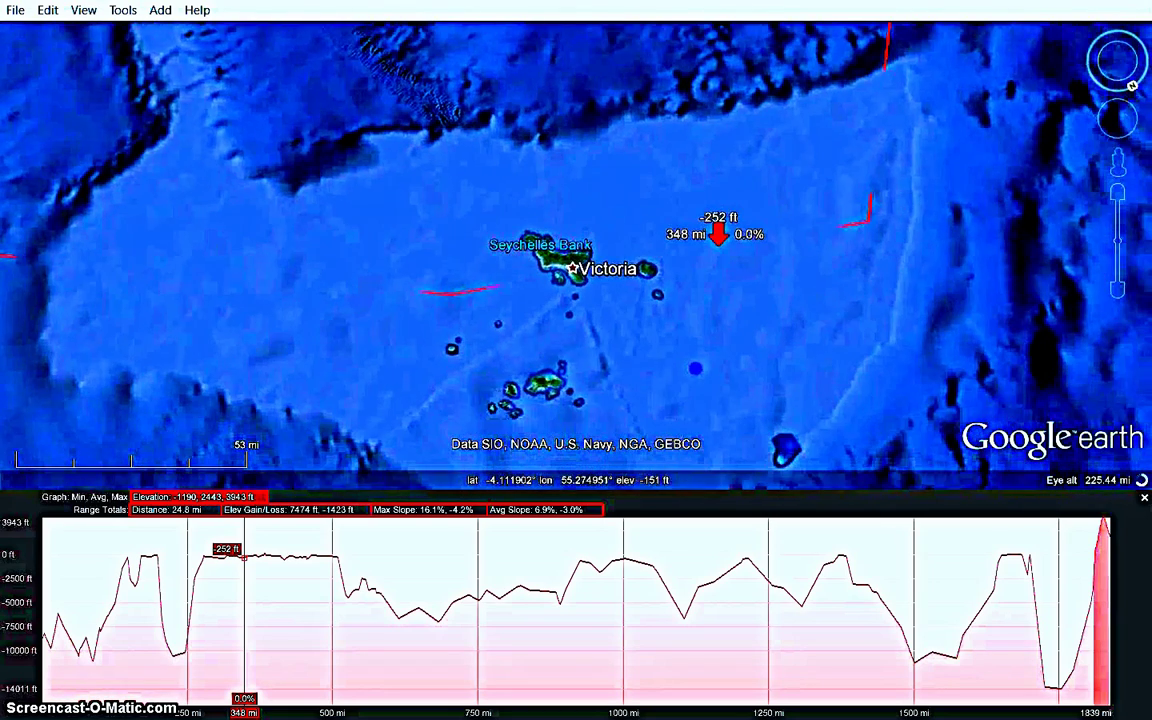
- Close the elevation profile and delete the red ridge path crossing the Seychelles Bank
{"action": "left_click", "coordinate": [1145, 497]}
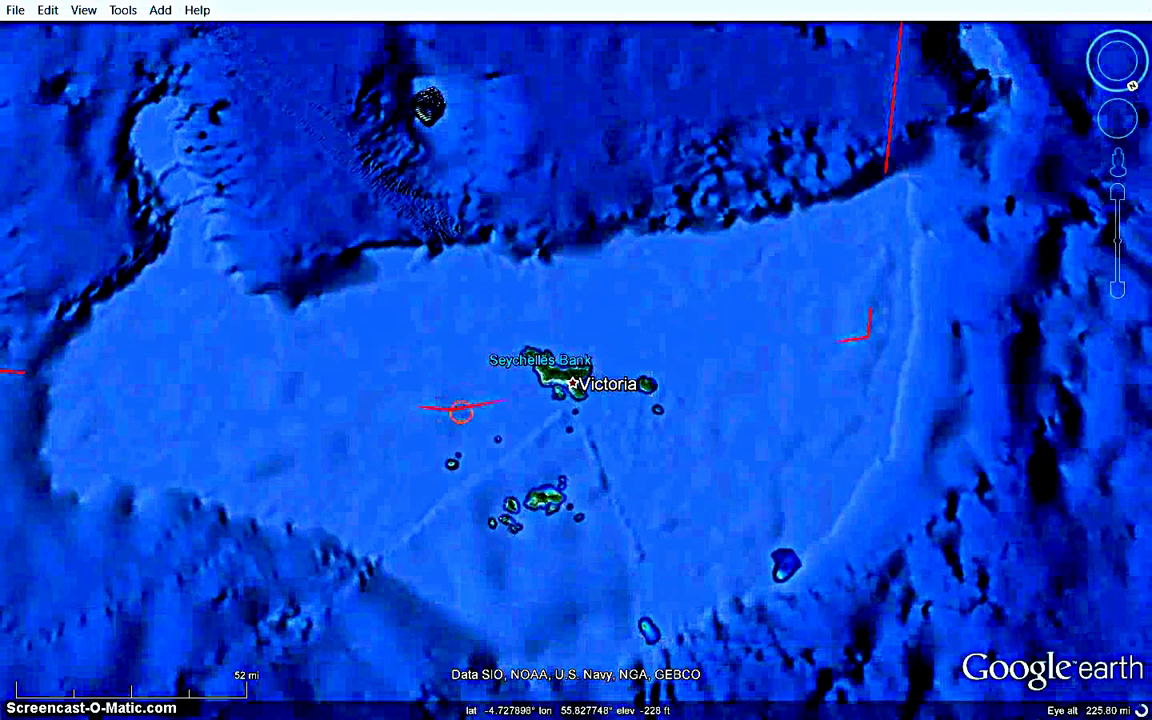
{"action": "right_click", "coordinate": [462, 409]}
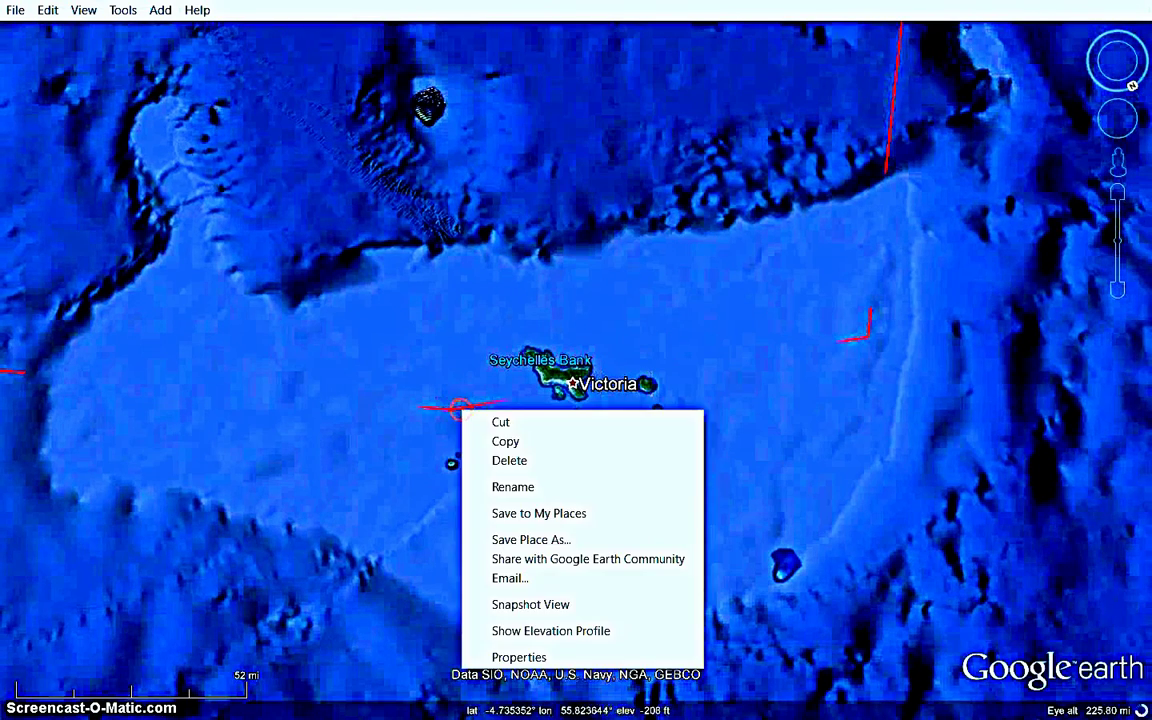
{"action": "left_click", "coordinate": [510, 459]}
{"action": "left_click", "coordinate": [603, 380]}
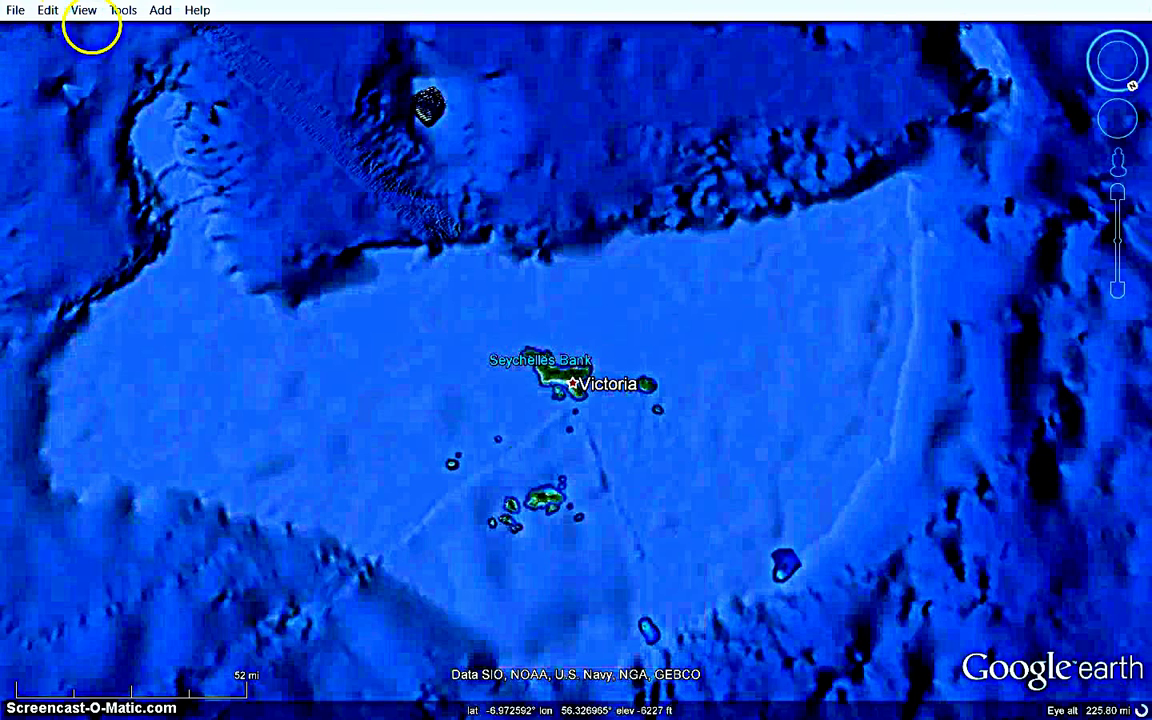
- Trace a ruler path about 442 miles long looping around the Seychelles Bank plateau and back through Victoria
{"action": "left_click", "coordinate": [114, 16]}
{"action": "left_click", "coordinate": [146, 34]}
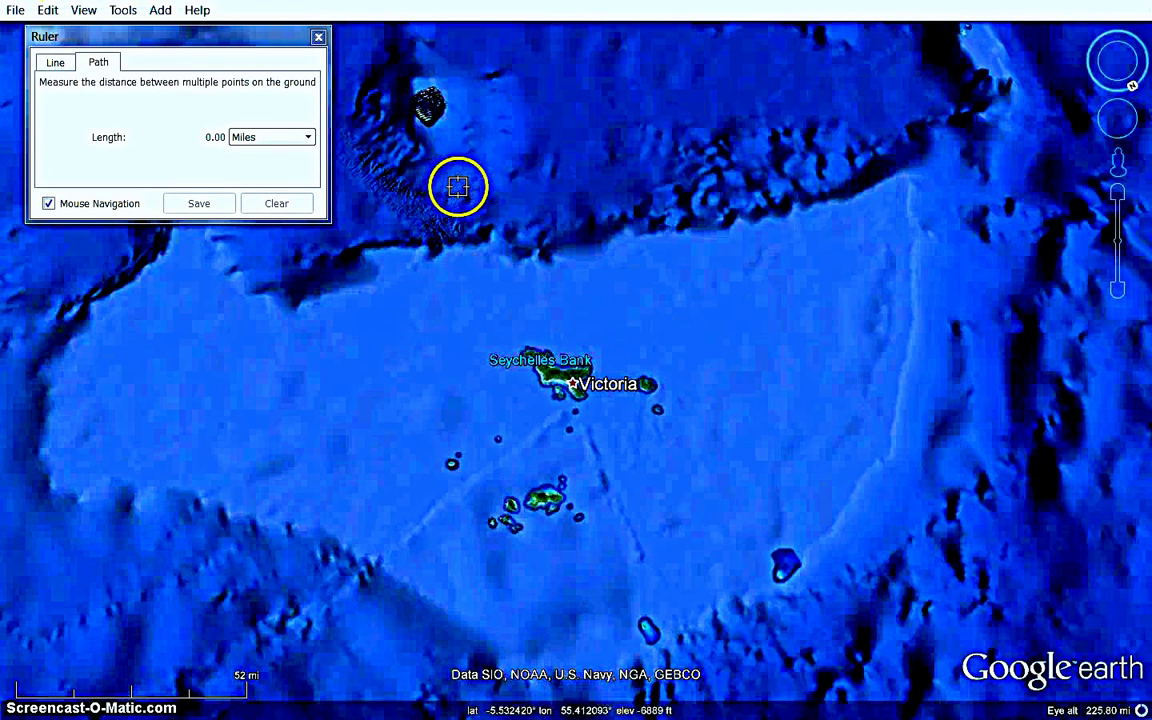
{"action": "left_click", "coordinate": [399, 251]}
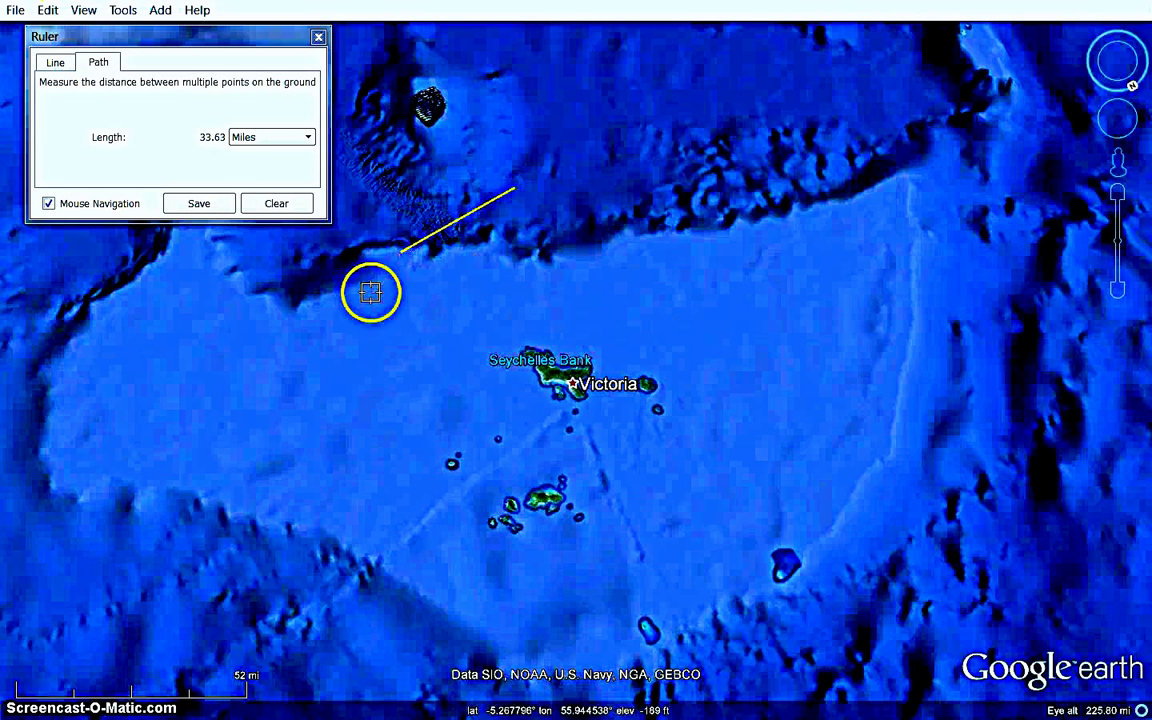
{"action": "left_click", "coordinate": [349, 320]}
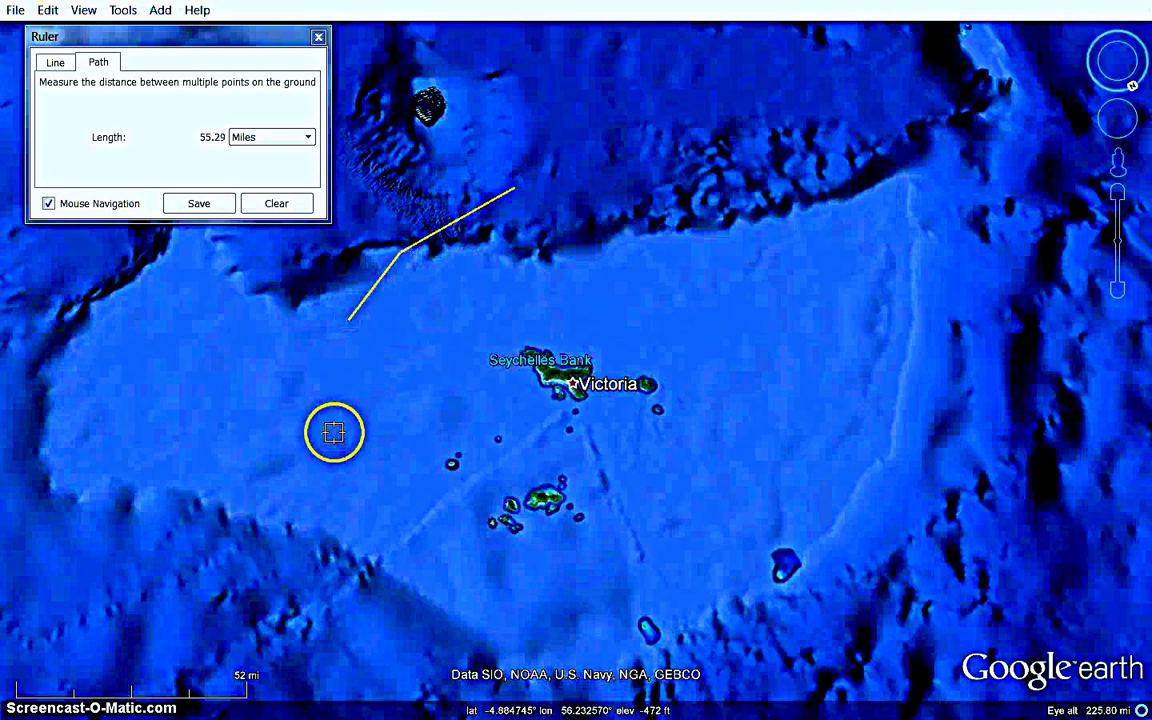
{"action": "left_click", "coordinate": [378, 516]}
{"action": "left_click", "coordinate": [579, 595]}
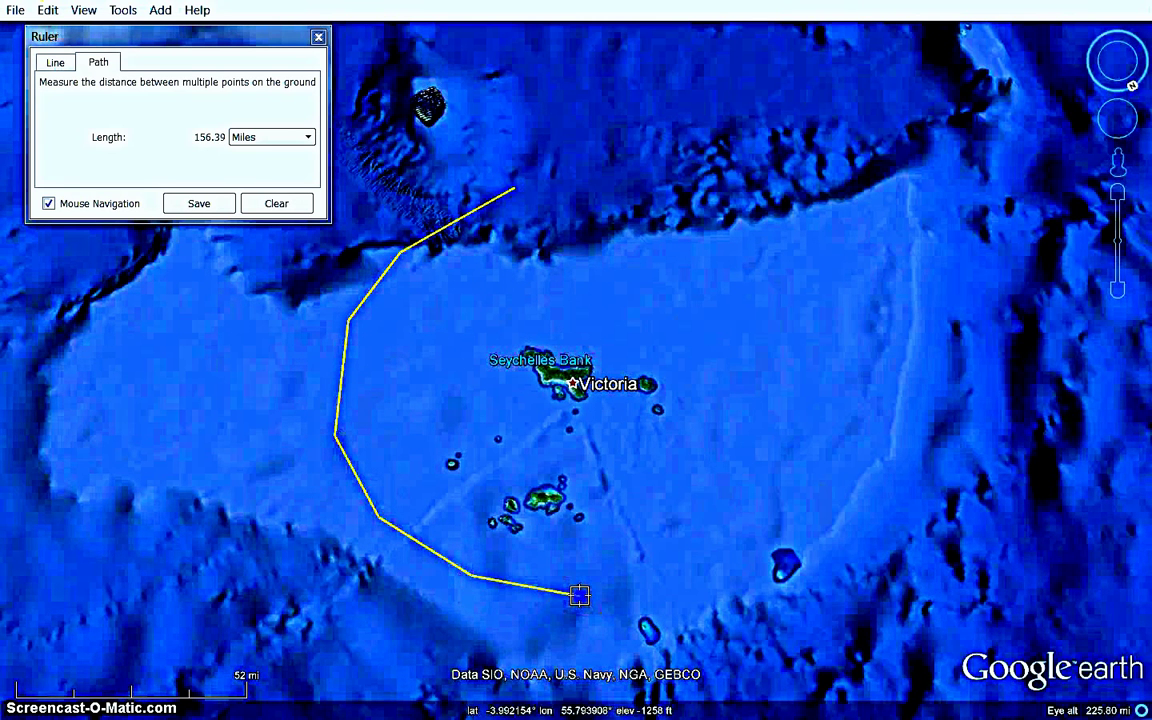
{"action": "left_click", "coordinate": [705, 528]}
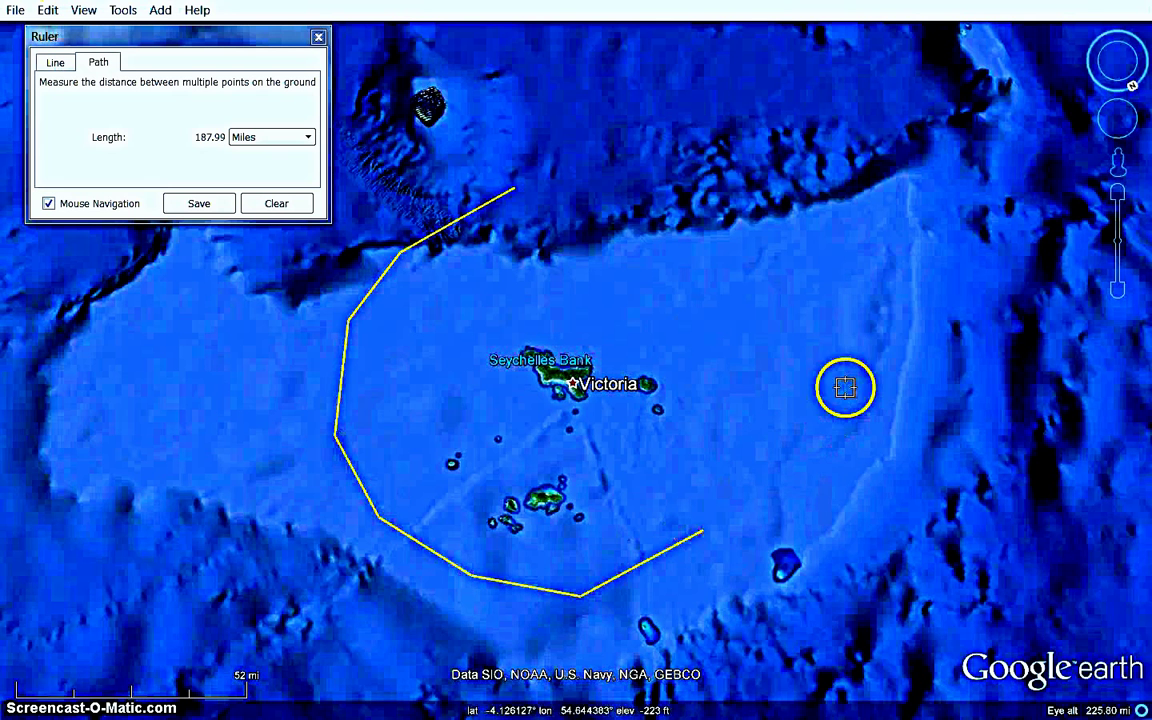
{"action": "left_click", "coordinate": [848, 378]}
{"action": "left_click", "coordinate": [850, 243]}
{"action": "left_click", "coordinate": [731, 264]}
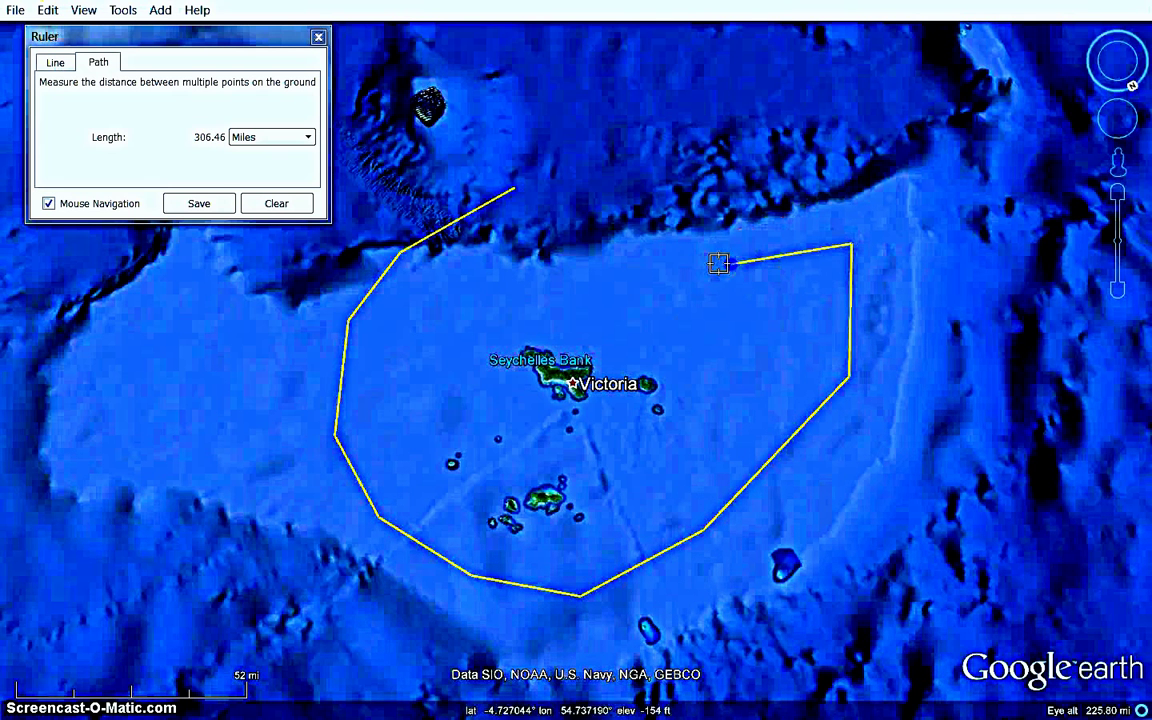
{"action": "left_click", "coordinate": [538, 294]}
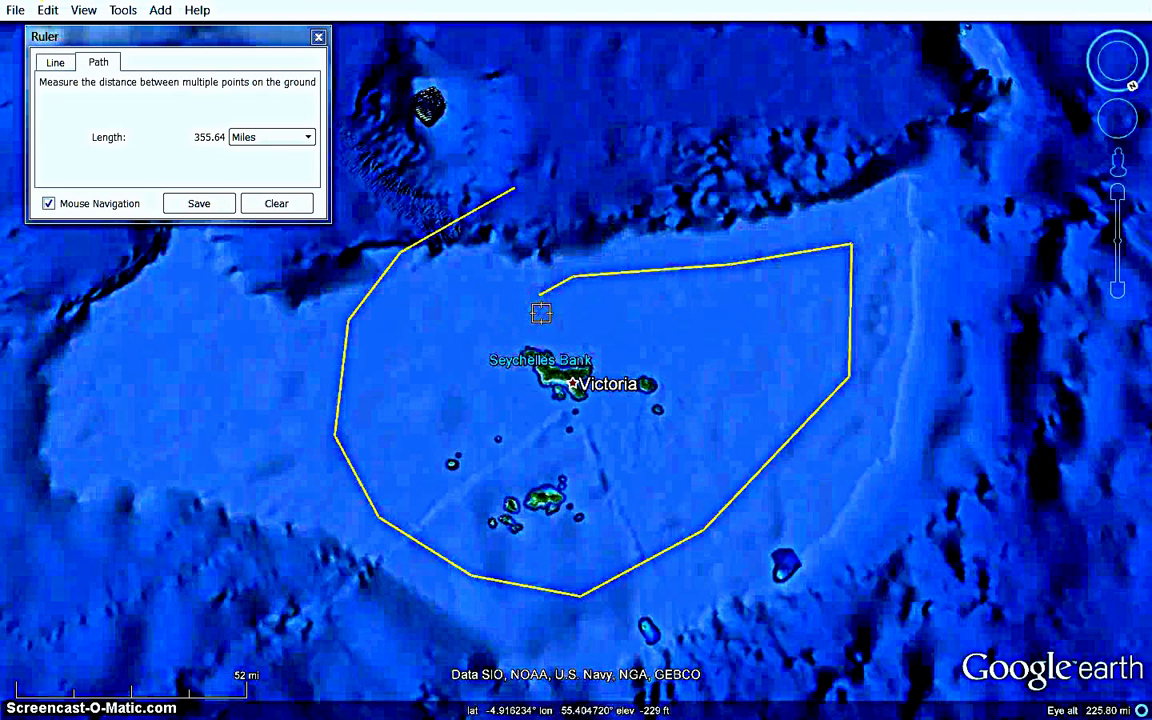
{"action": "left_click", "coordinate": [543, 365]}
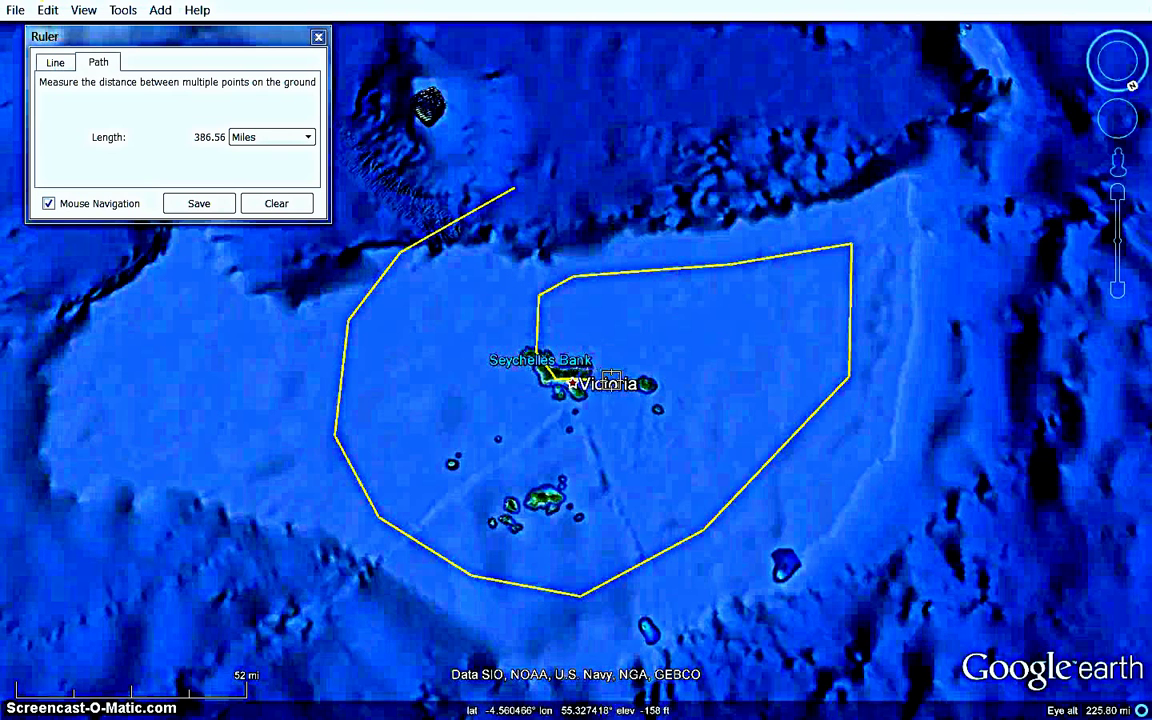
{"action": "left_click", "coordinate": [708, 380]}
{"action": "left_click", "coordinate": [790, 314]}
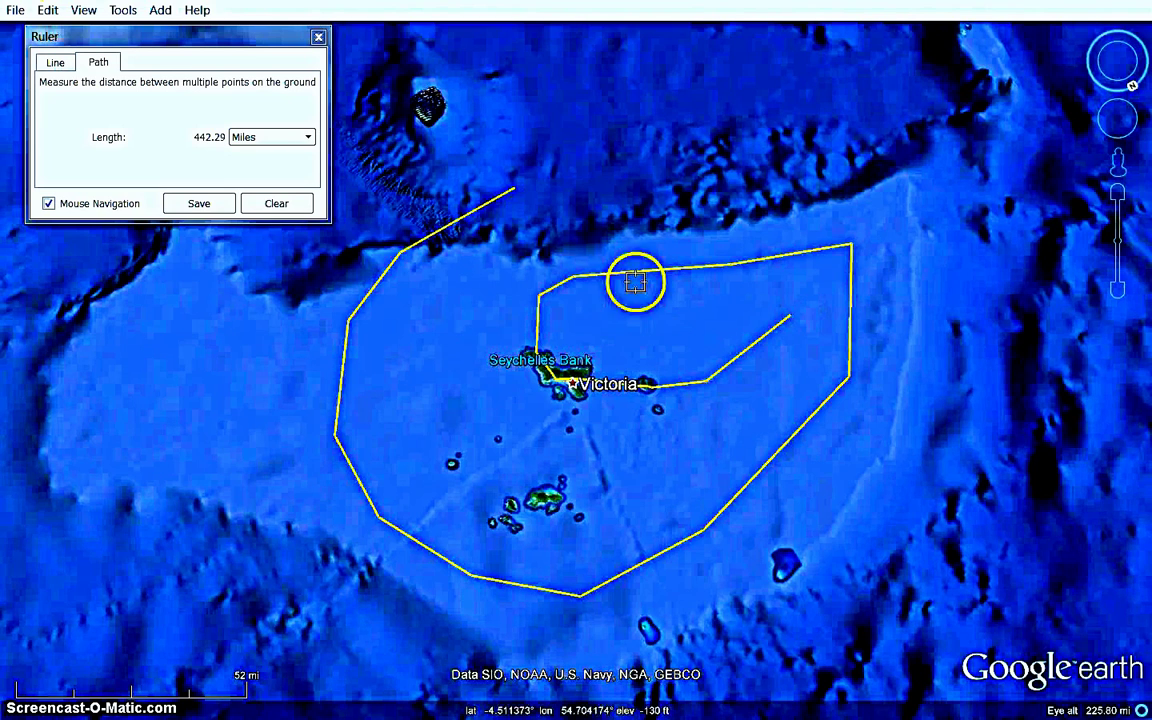